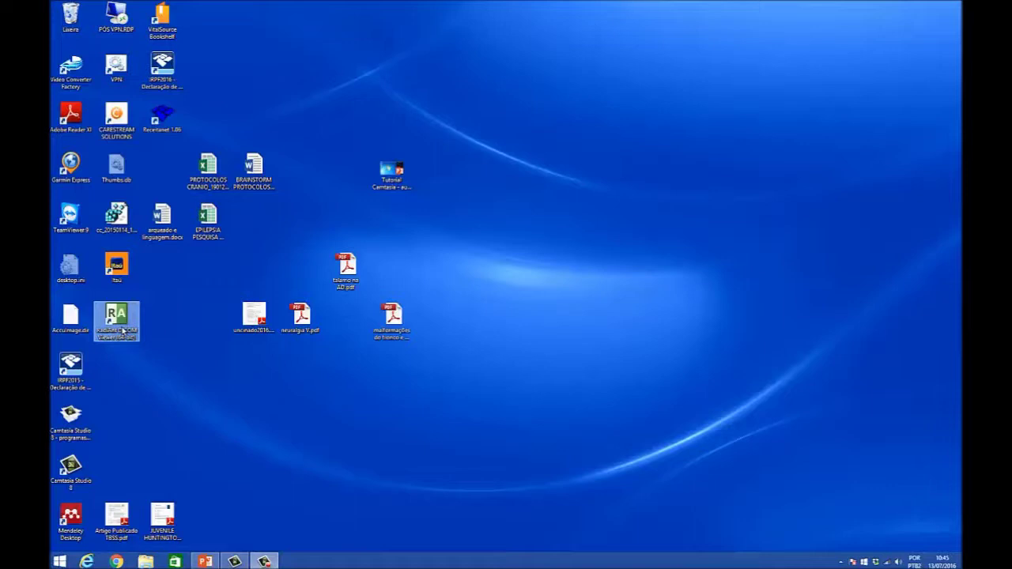
# Start RadiAnt DICOM Viewer and open the second patient's folder inside the CASOS folder.
pyautogui.doubleClick(123, 331)
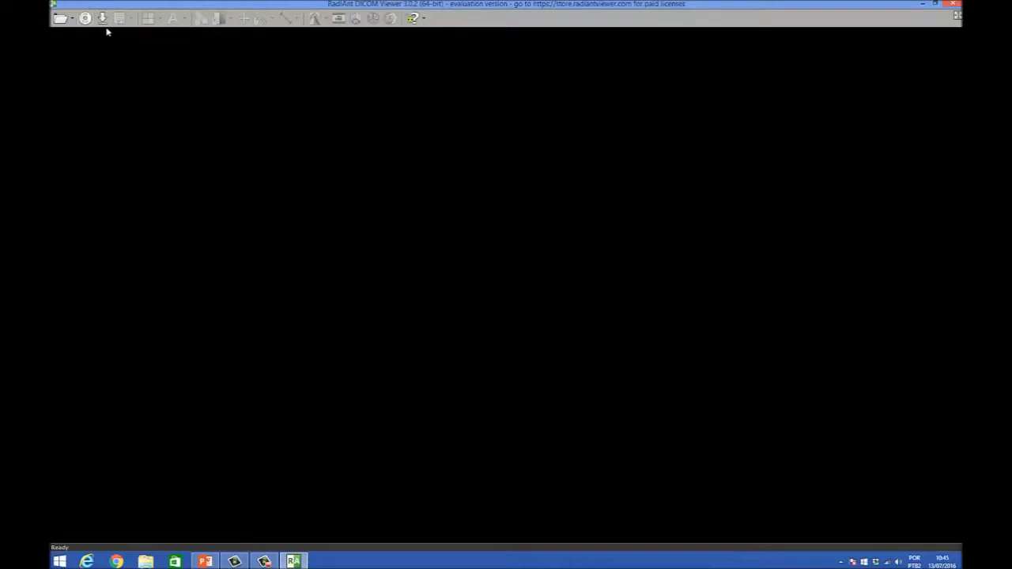
pyautogui.click(60, 21)
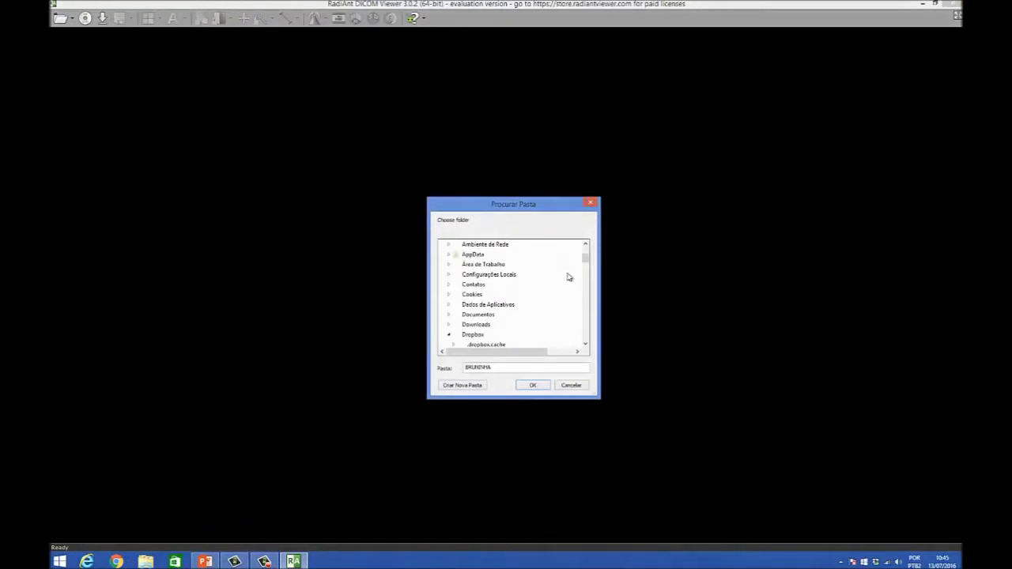
pyautogui.click(585, 344)
pyautogui.click(585, 343)
pyautogui.click(585, 344)
pyautogui.click(585, 344)
pyautogui.click(585, 344)
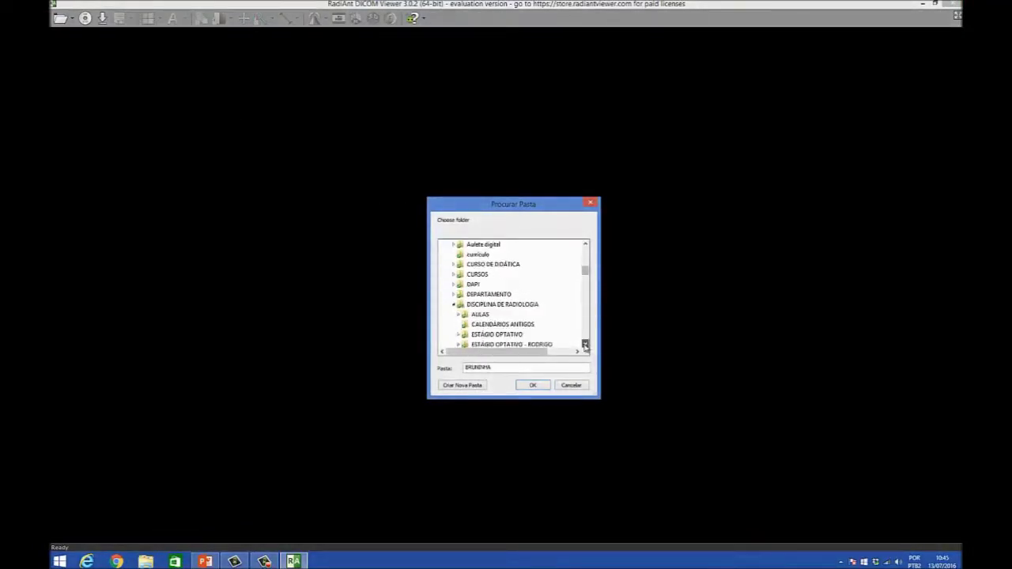
pyautogui.click(585, 344)
pyautogui.click(585, 344)
pyautogui.click(585, 344)
pyautogui.click(585, 344)
pyautogui.click(585, 343)
pyautogui.click(585, 343)
pyautogui.click(585, 344)
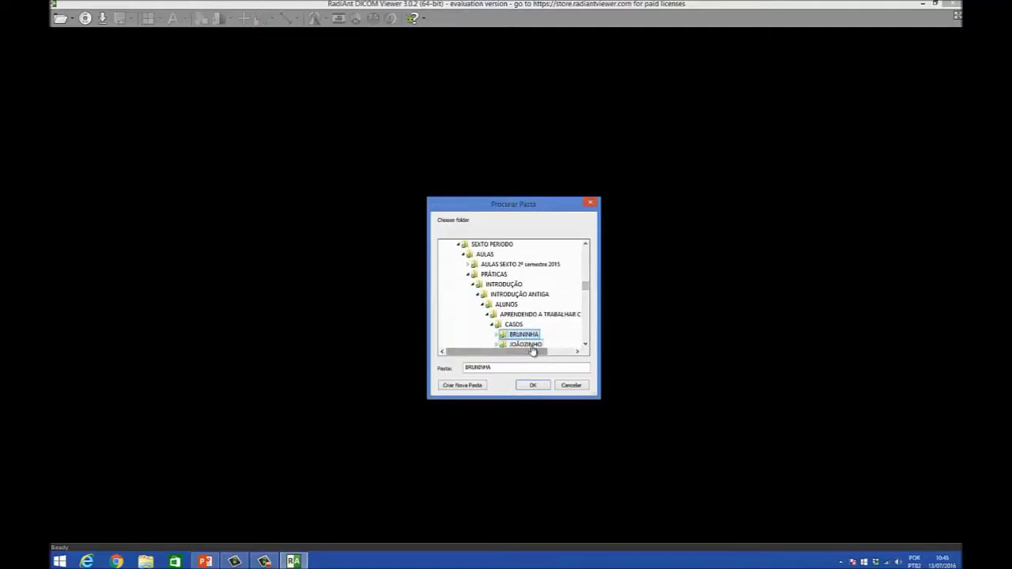
pyautogui.click(532, 347)
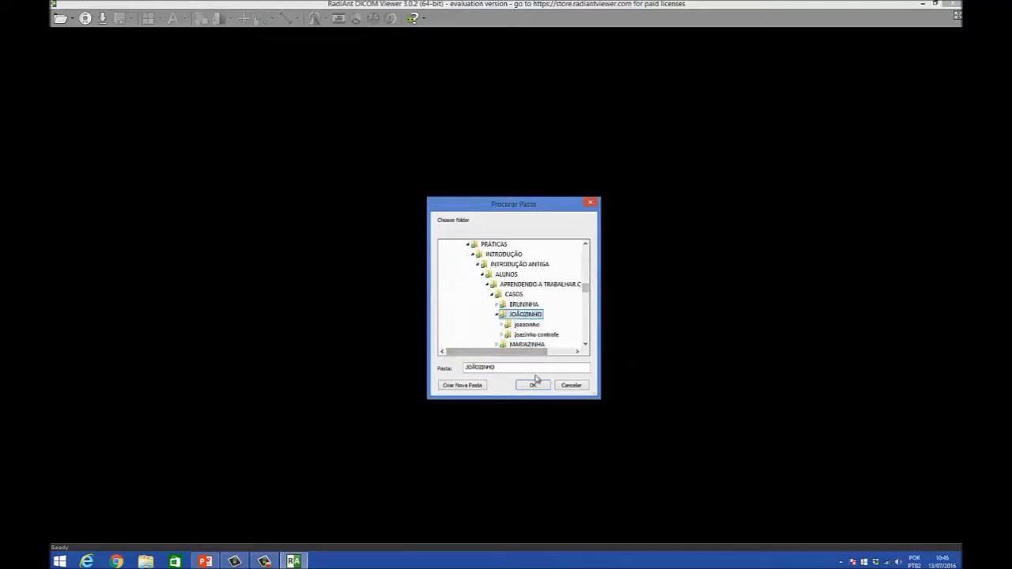
pyautogui.click(535, 387)
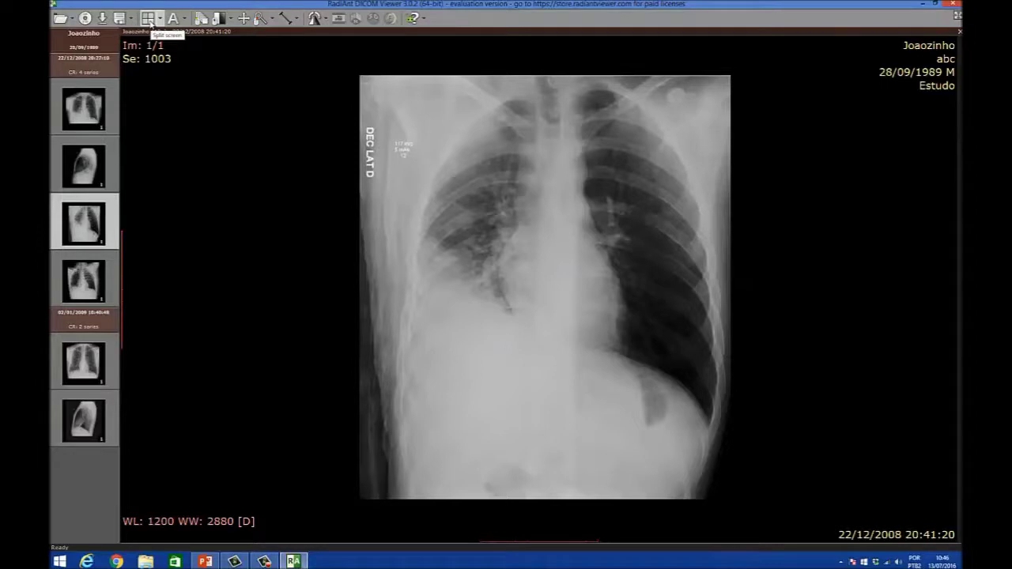
# Split the view into two side-by-side panels, load the lateral chest series 1002 into the empty one and reactivate the first panel.
pyautogui.click(149, 18)
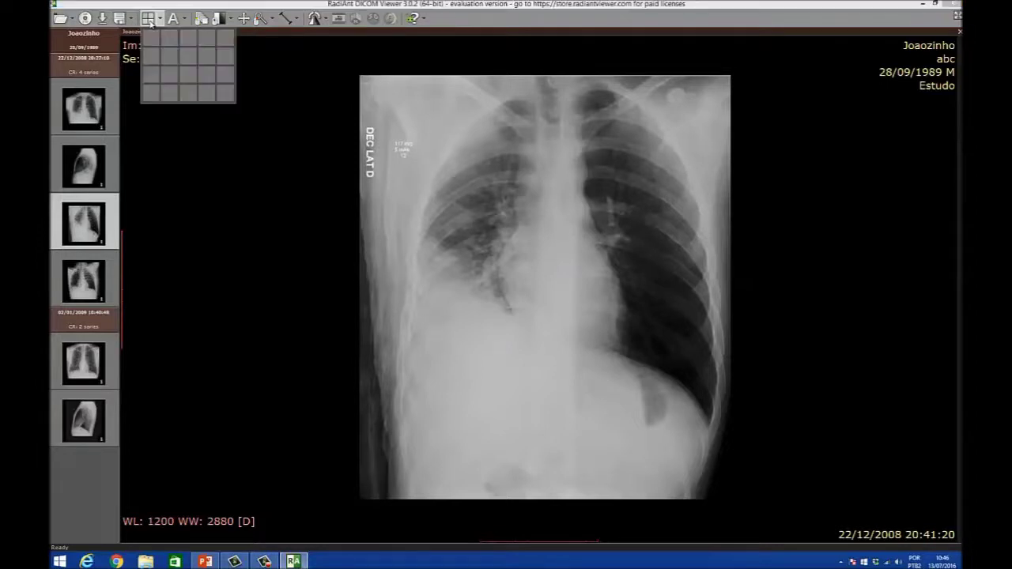
pyautogui.click(165, 42)
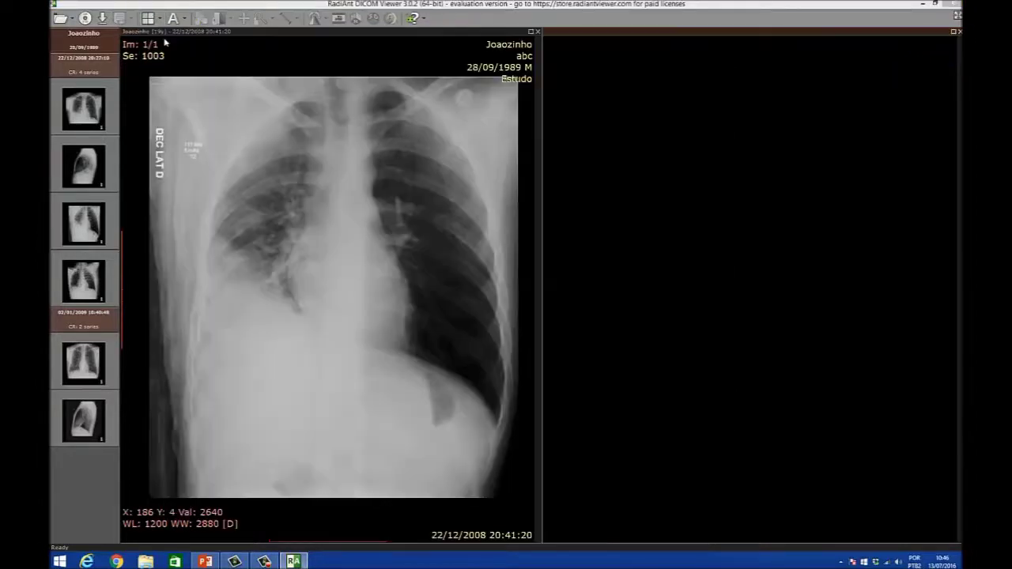
pyautogui.moveTo(98, 174); pyautogui.dragTo(664, 272)
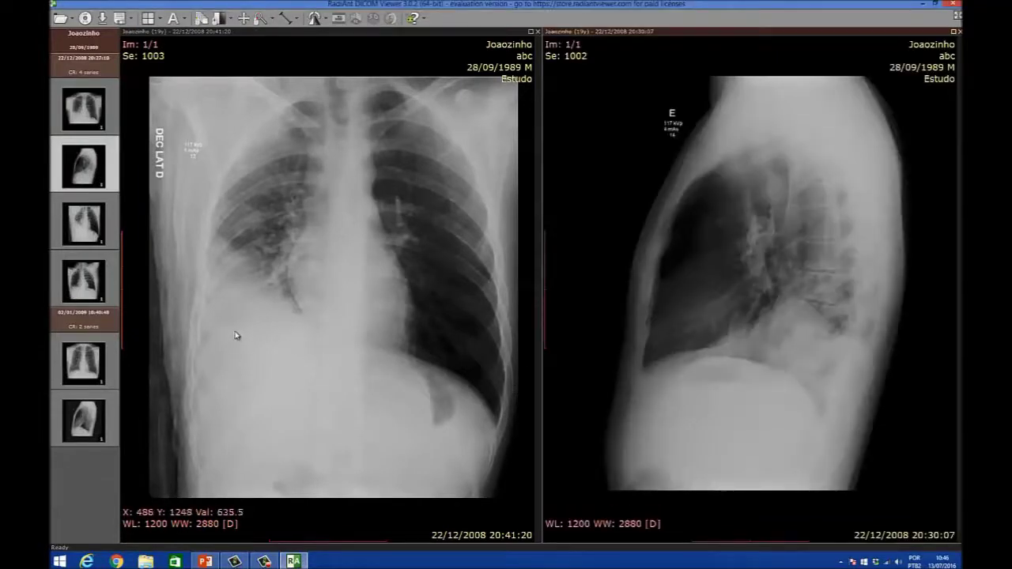
pyautogui.click(287, 332)
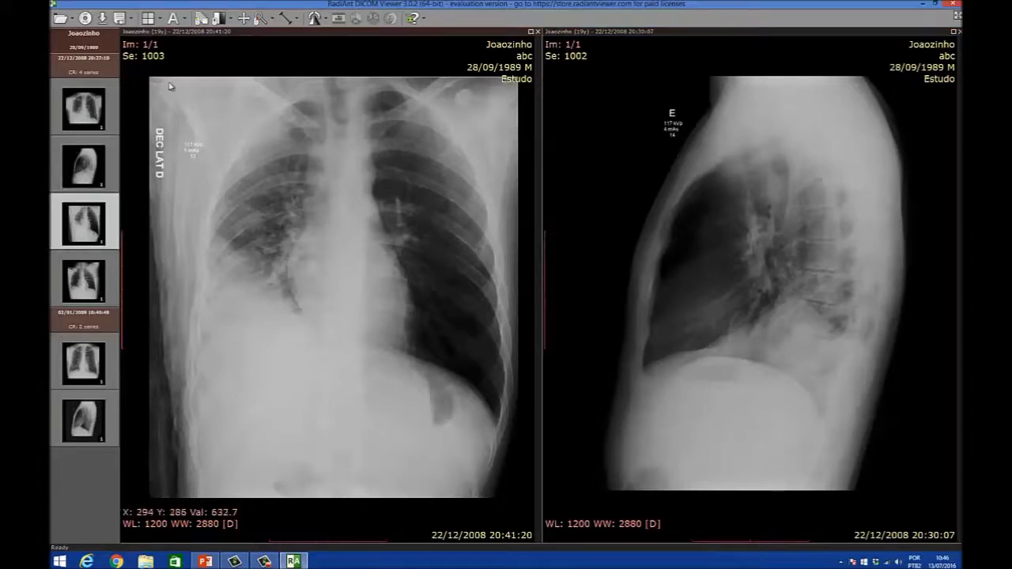
# Change the layout to a 2x2 grid and fill the two empty panels with series 1003 and the frontal series 1001.
pyautogui.click(159, 18)
pyautogui.click(154, 22)
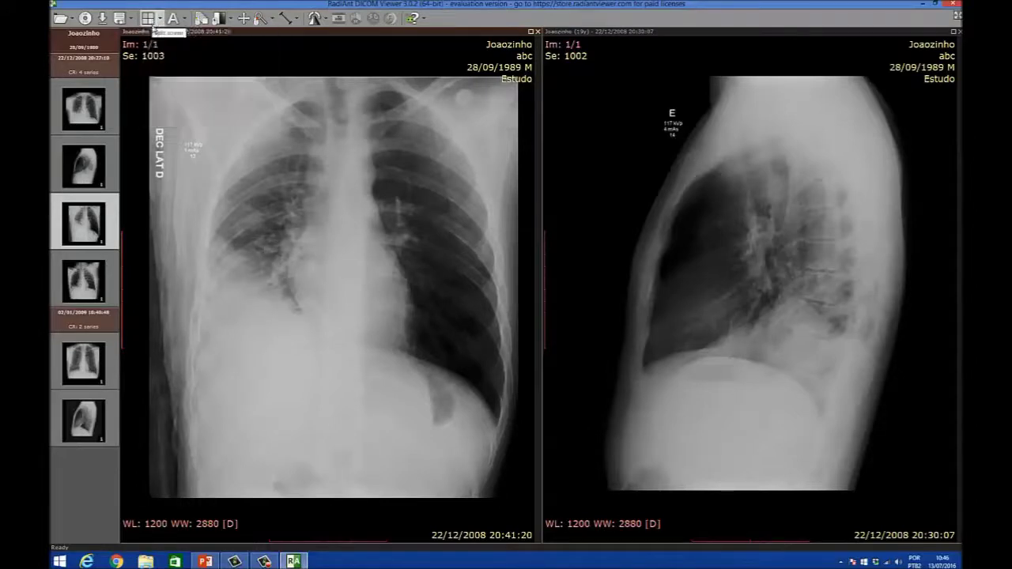
pyautogui.click(148, 20)
pyautogui.click(176, 58)
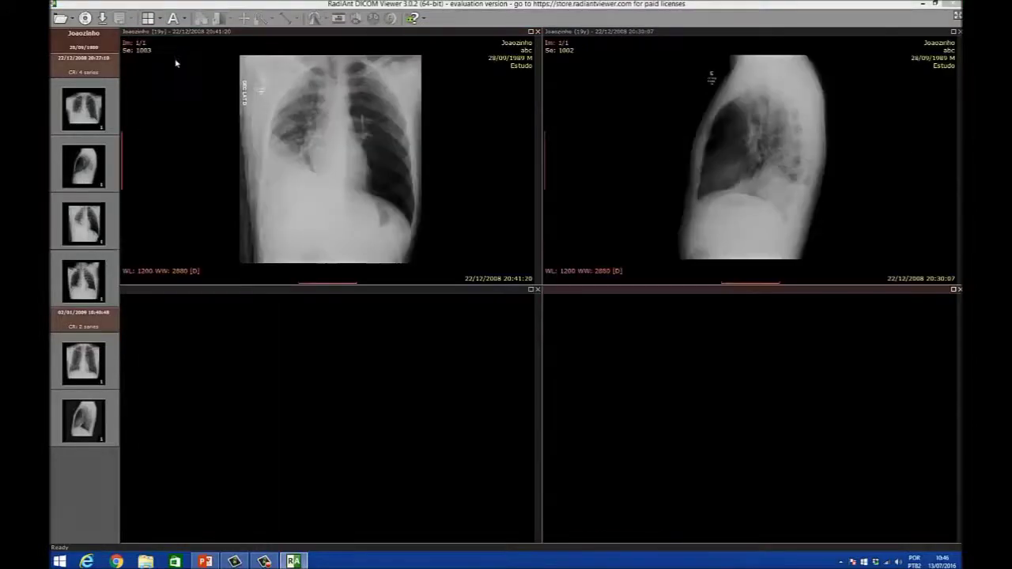
pyautogui.moveTo(93, 235); pyautogui.dragTo(411, 379)
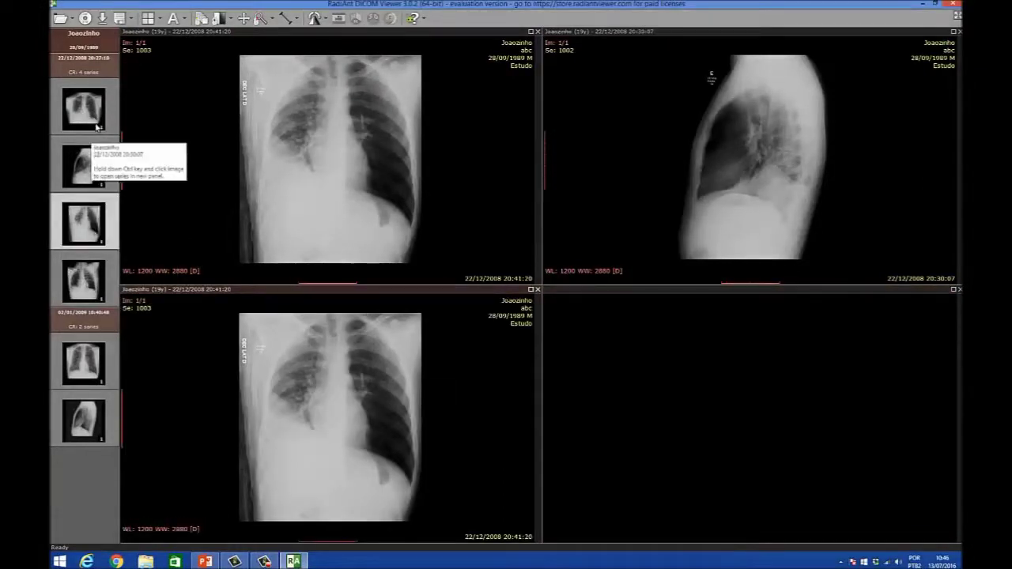
pyautogui.moveTo(97, 125); pyautogui.dragTo(742, 426)
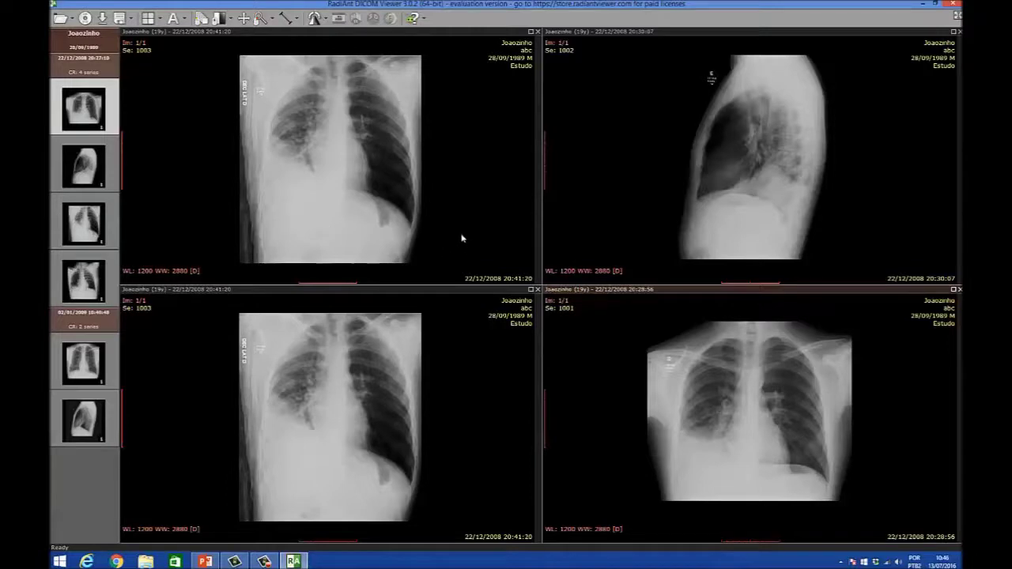
# Hide the text annotations on all images and show them again, twice.
pyautogui.click(173, 25)
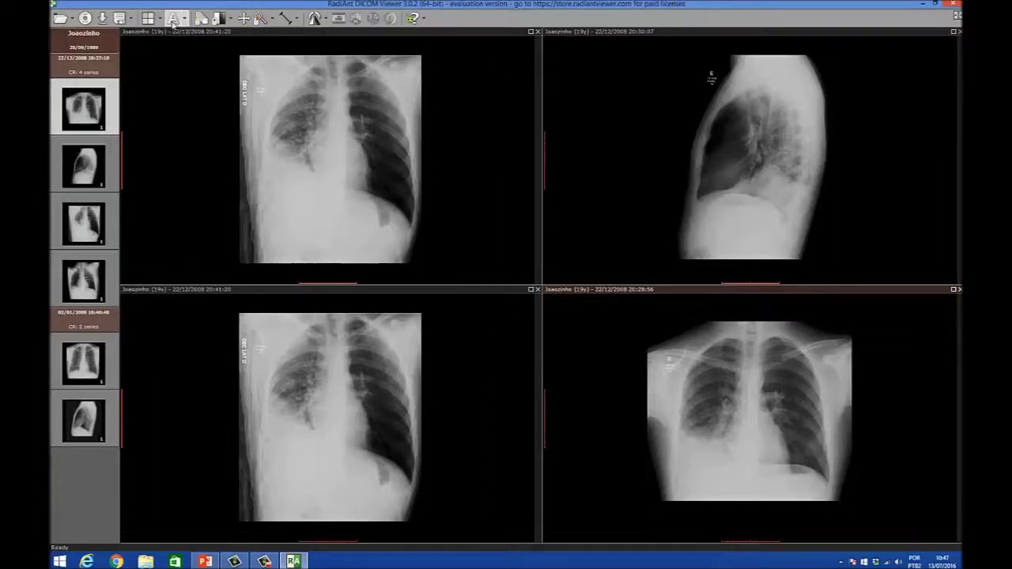
pyautogui.click(173, 24)
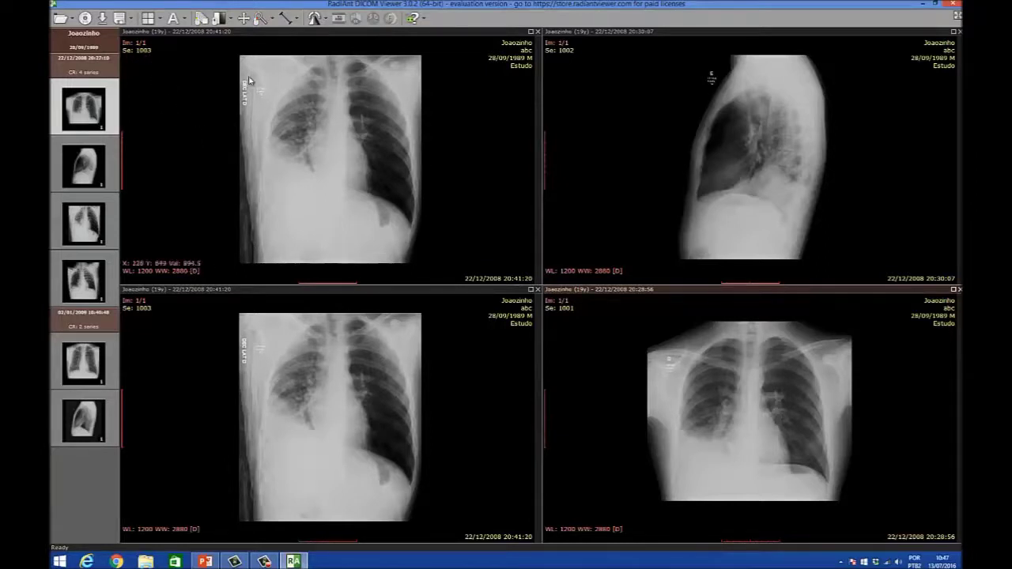
pyautogui.click(172, 19)
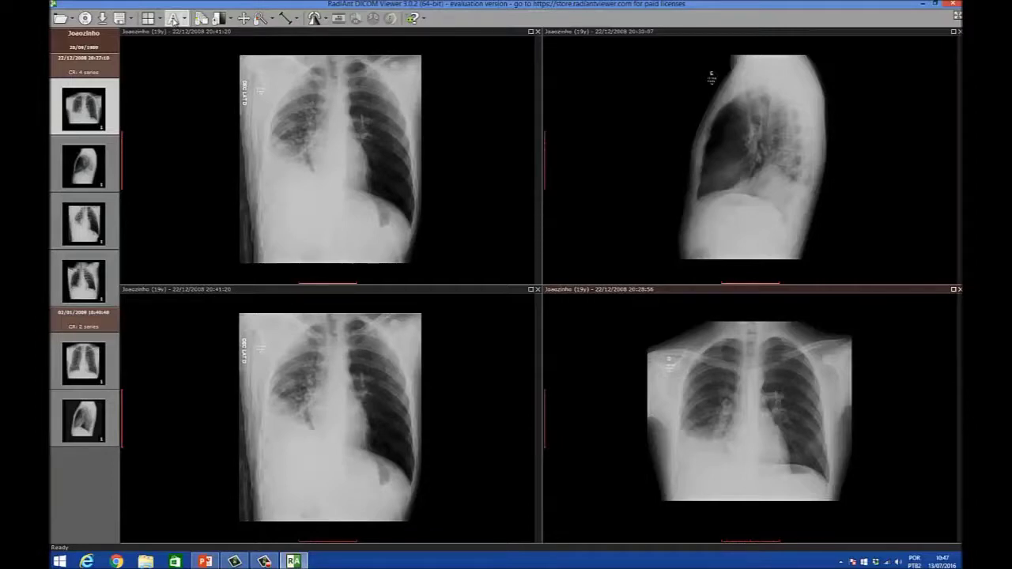
pyautogui.click(174, 21)
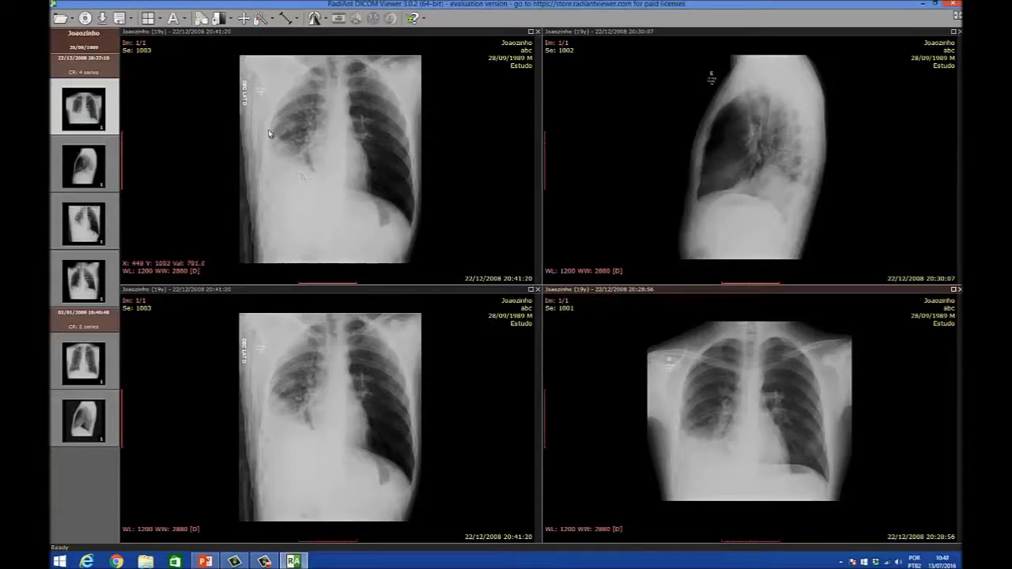
# Adjust the first panel's radiograph with the window tool to about WL 1144 and WW 2947.
pyautogui.click(203, 19)
pyautogui.click(385, 169)
pyautogui.moveTo(385, 169); pyautogui.dragTo(397, 220)
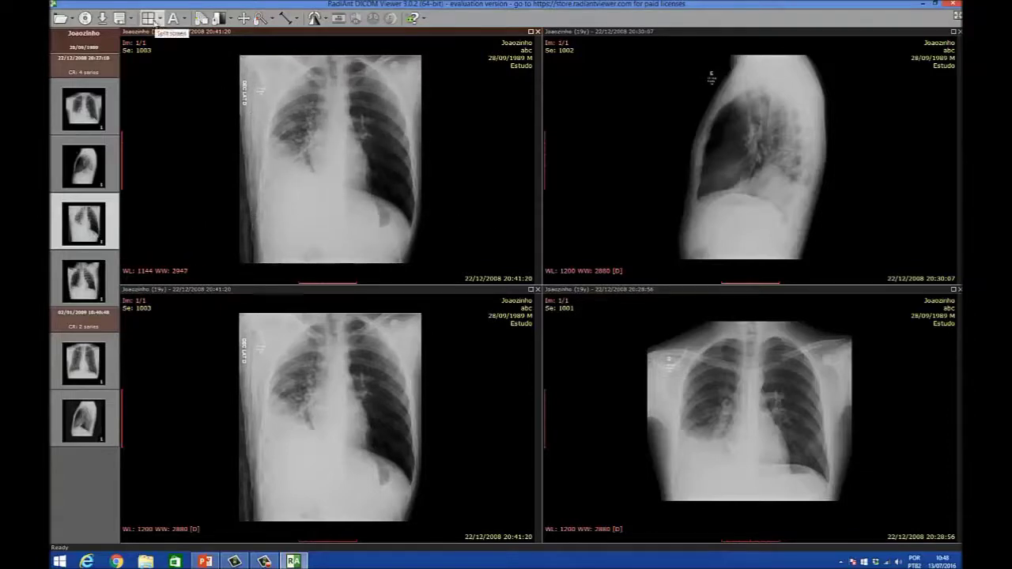
# Return to a single-panel layout and load the frontal chest series 1001 into it.
pyautogui.click(151, 24)
pyautogui.click(148, 34)
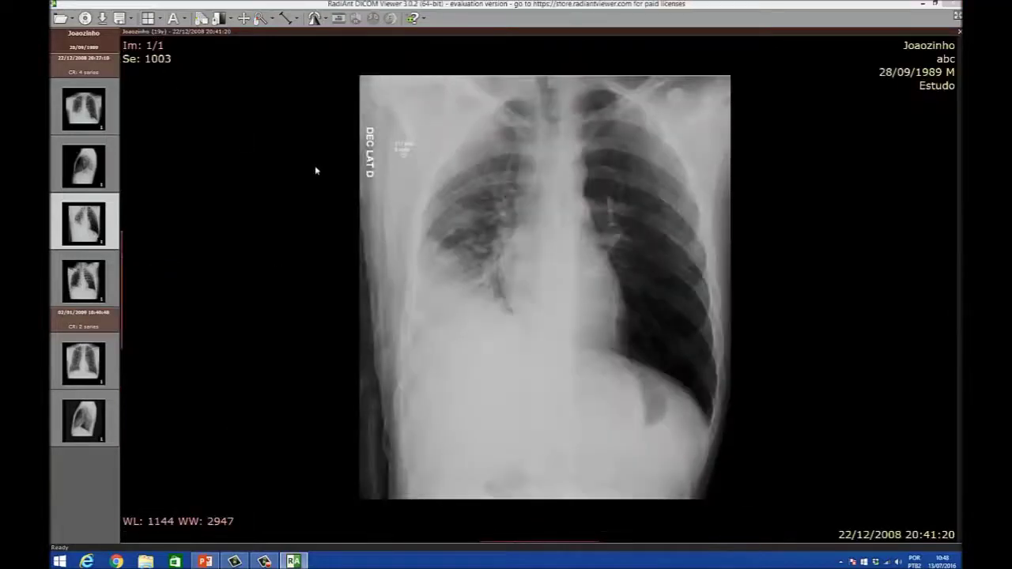
pyautogui.moveTo(98, 112); pyautogui.dragTo(399, 185)
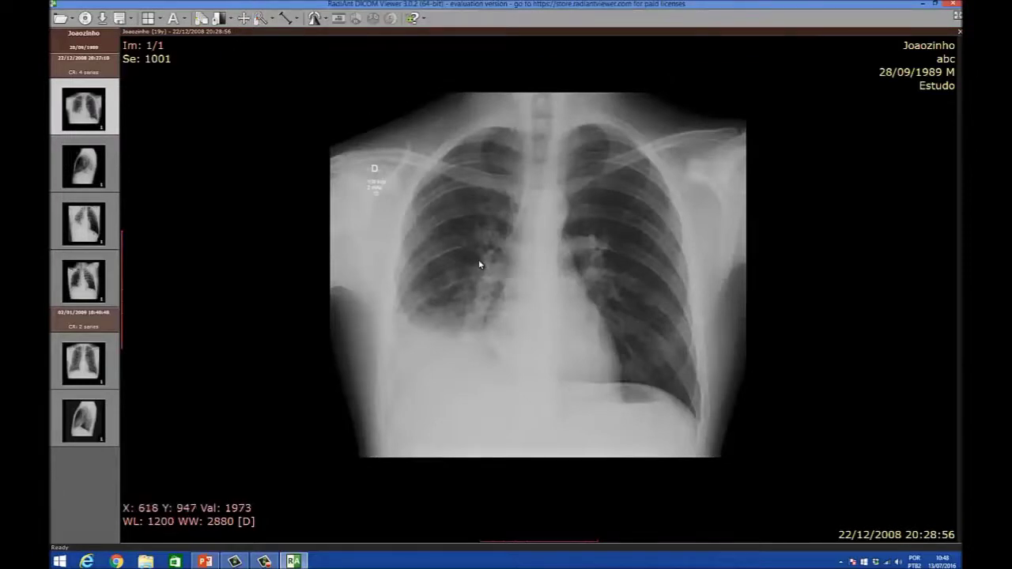
# Zoom and pan the frontal radiograph until the whole chest fits in the view.
pyautogui.moveTo(479, 261); pyautogui.dragTo(449, 167)
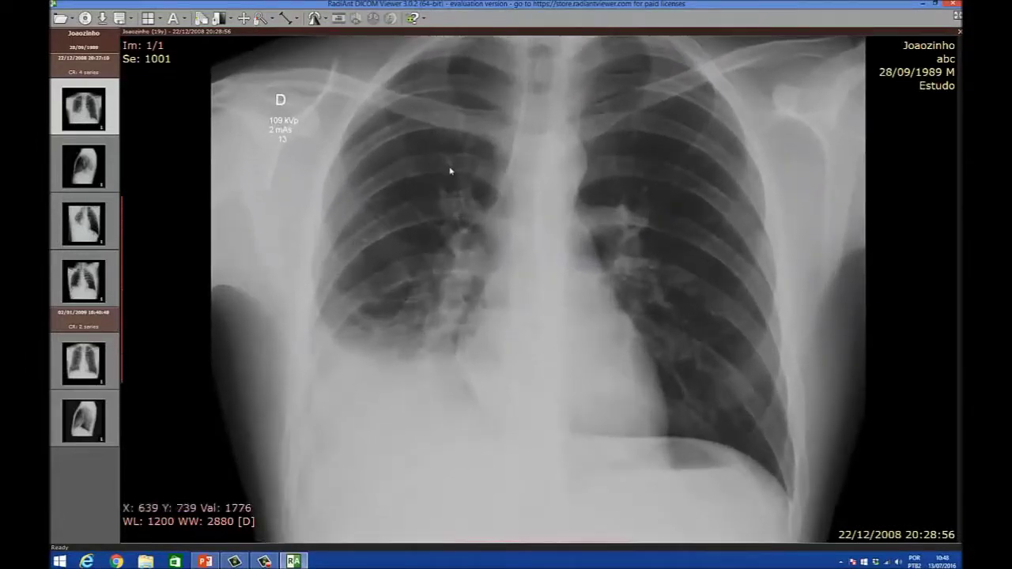
pyautogui.click(243, 22)
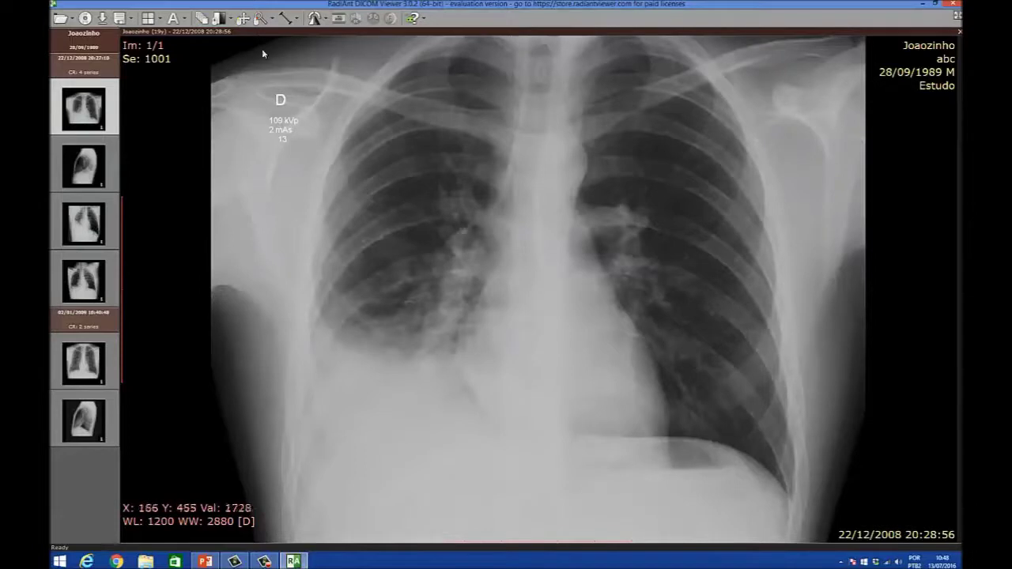
pyautogui.moveTo(466, 246); pyautogui.dragTo(442, 263)
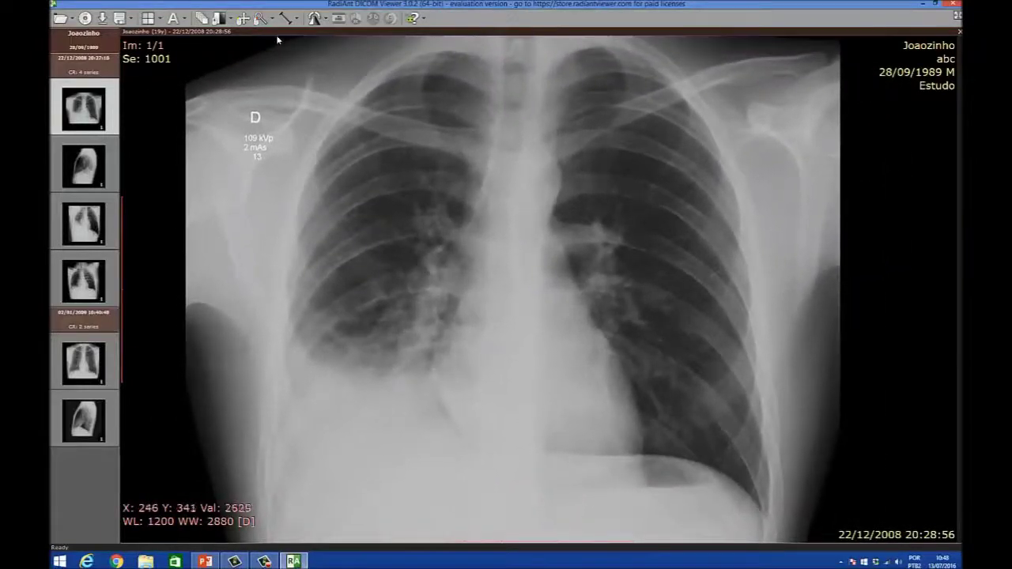
pyautogui.scroll(-3, 326, 95)
pyautogui.scroll(2, 335, 122)
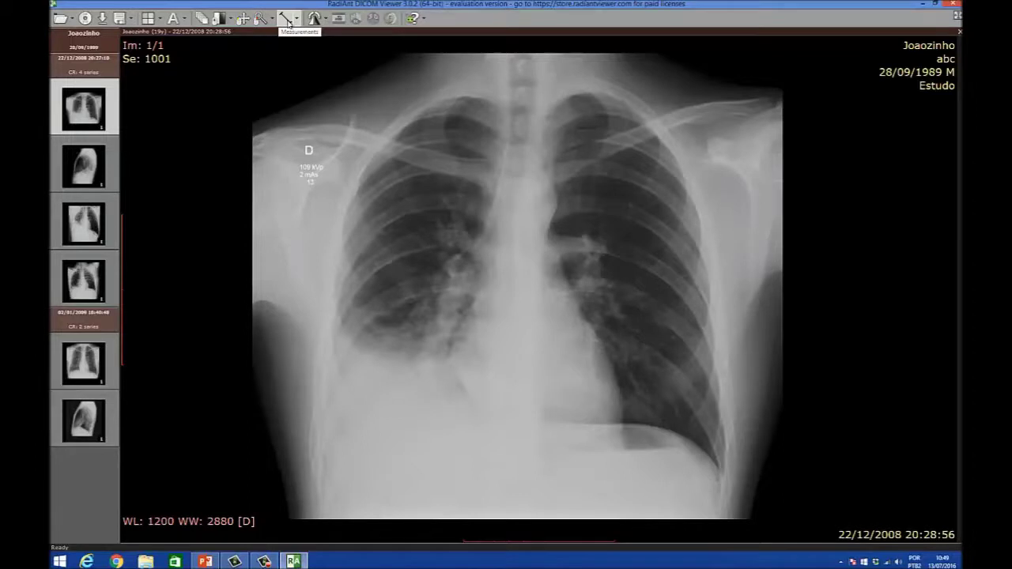
# Measure the distance from the midline trachea to the aortic arch border with the Length tool, and delete the measurement.
pyautogui.click(286, 19)
pyautogui.click(297, 19)
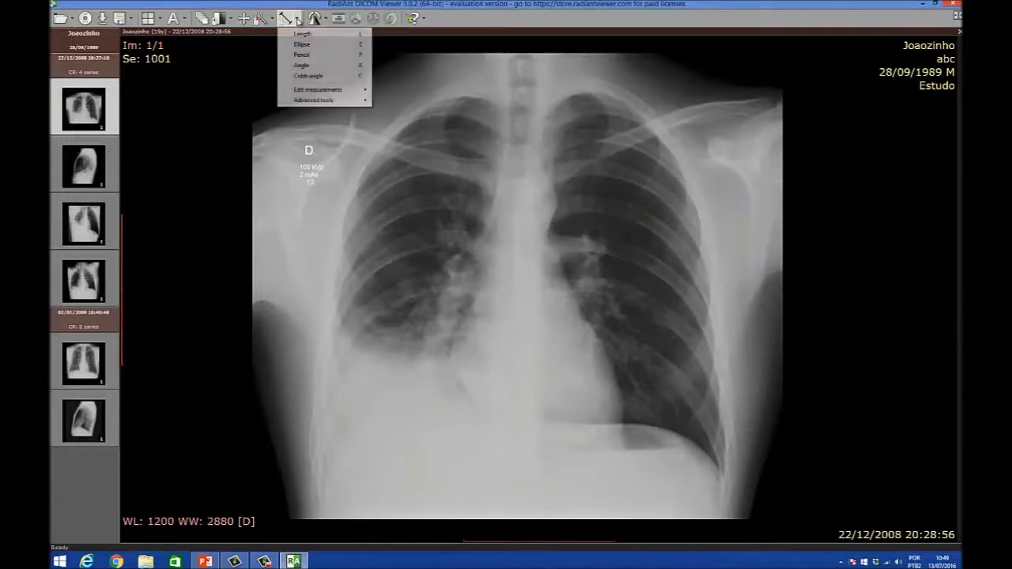
pyautogui.click(298, 35)
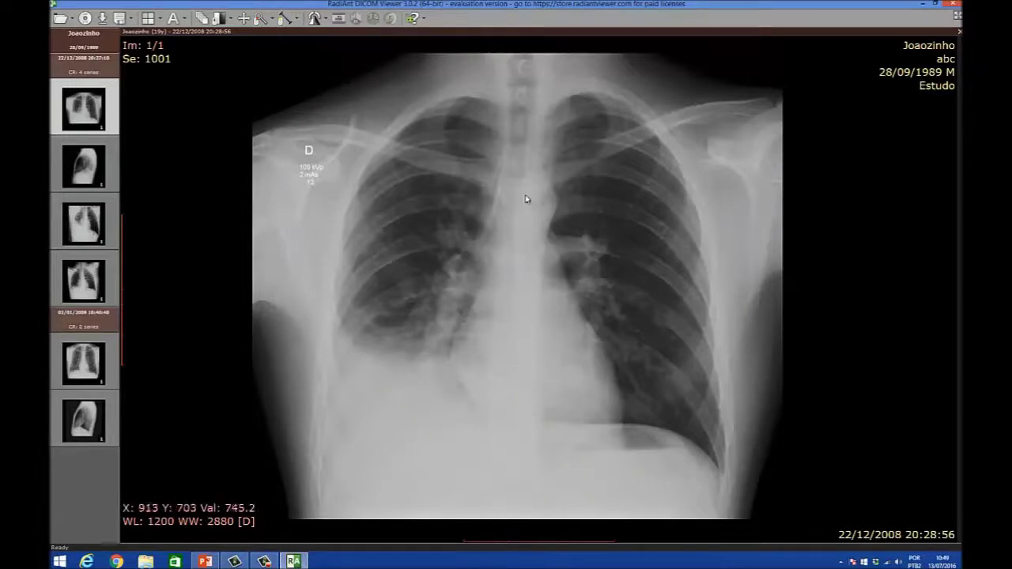
pyautogui.moveTo(518, 197); pyautogui.dragTo(558, 205)
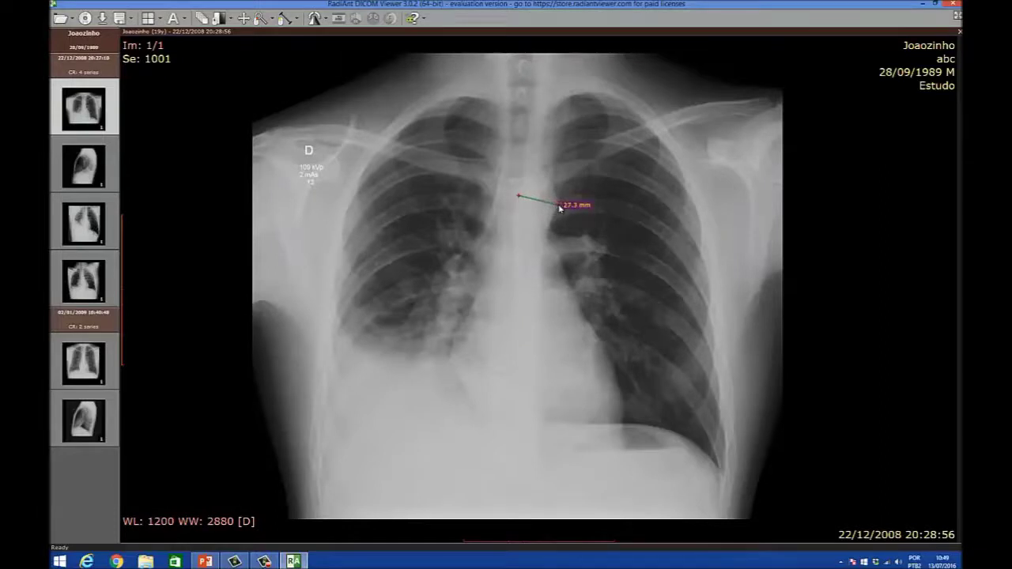
pyautogui.moveTo(559, 207); pyautogui.dragTo(557, 205)
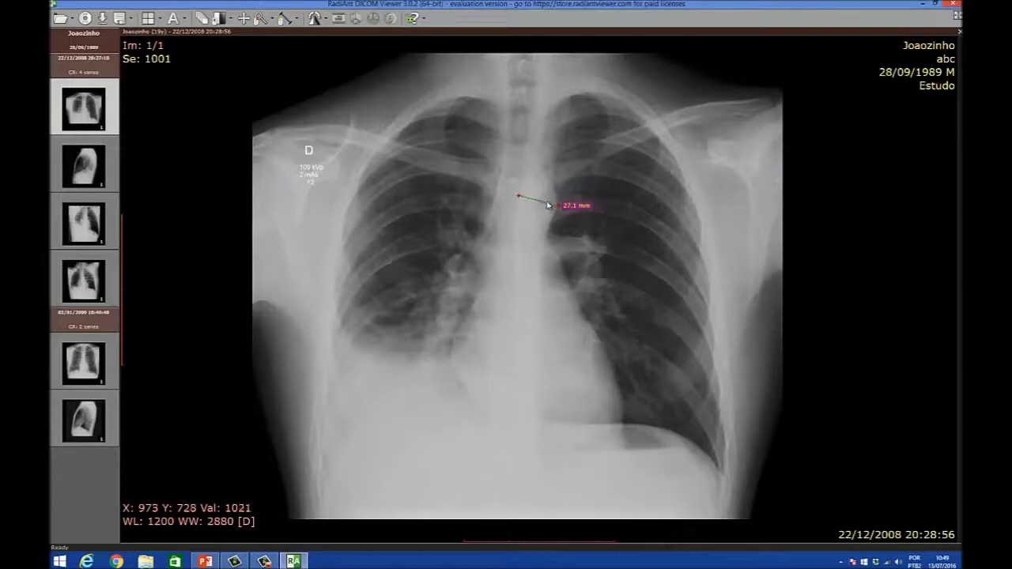
pyautogui.press('Delete')
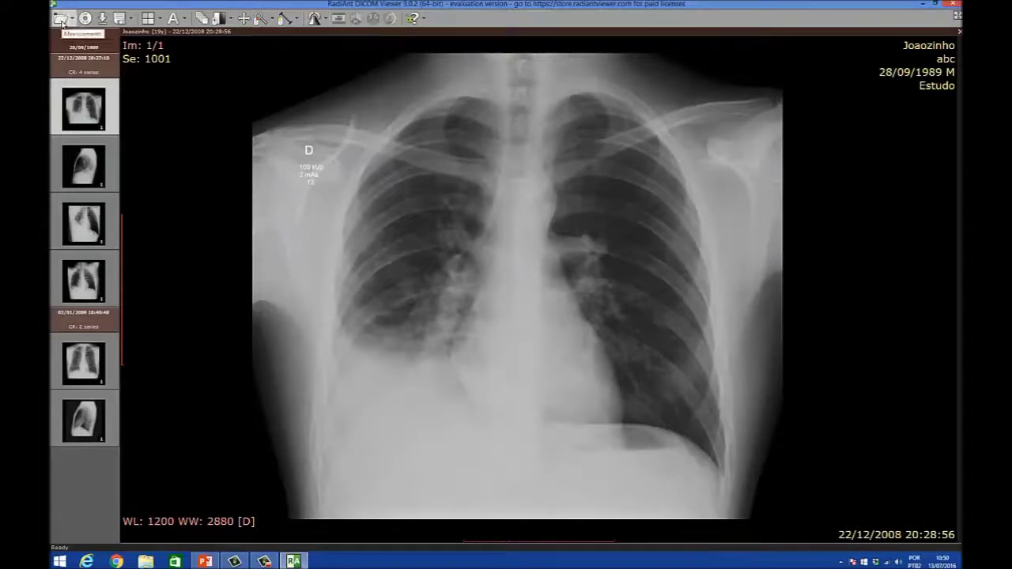
# Open the first patient's folder inside the CASOS folder and advance the axial brain series 103 to image 7.
pyautogui.click(61, 18)
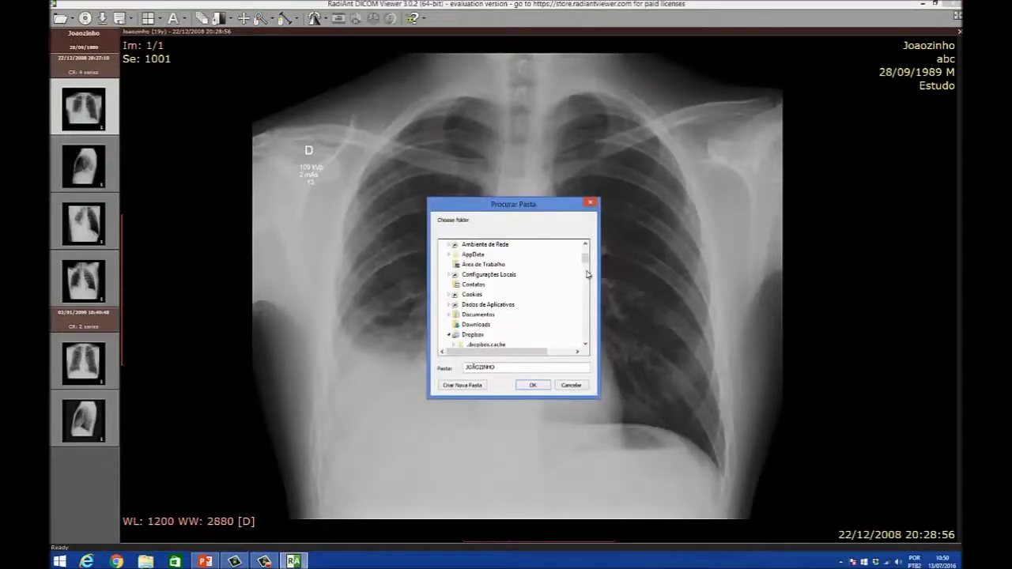
pyautogui.moveTo(585, 346); pyautogui.dragTo(584, 346)
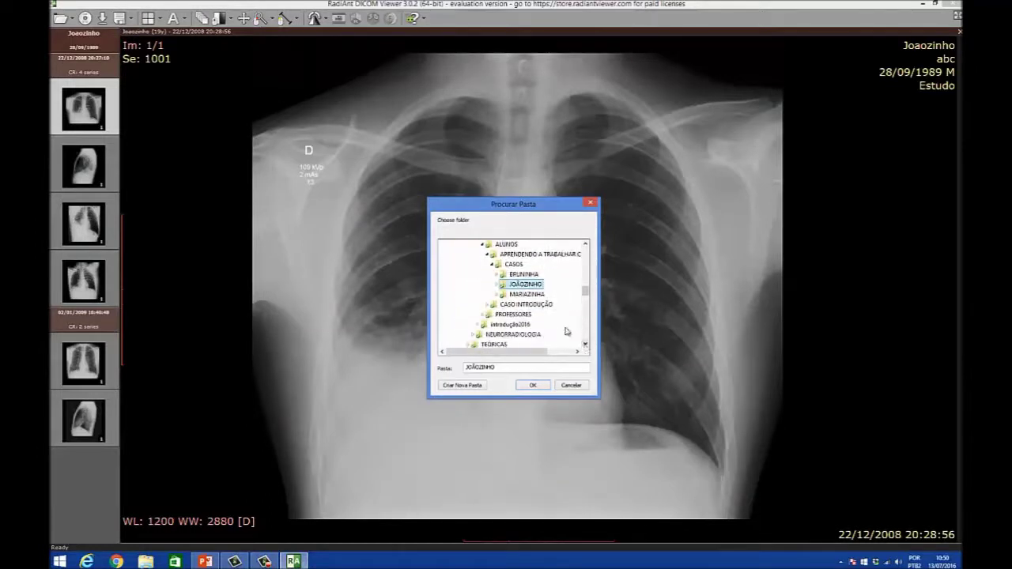
pyautogui.doubleClick(509, 276)
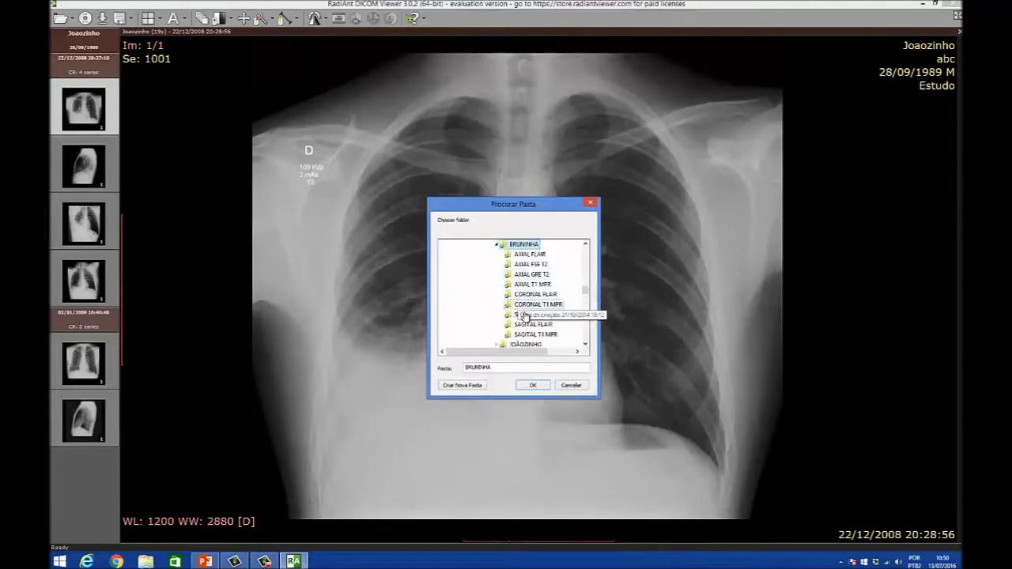
pyautogui.click(533, 386)
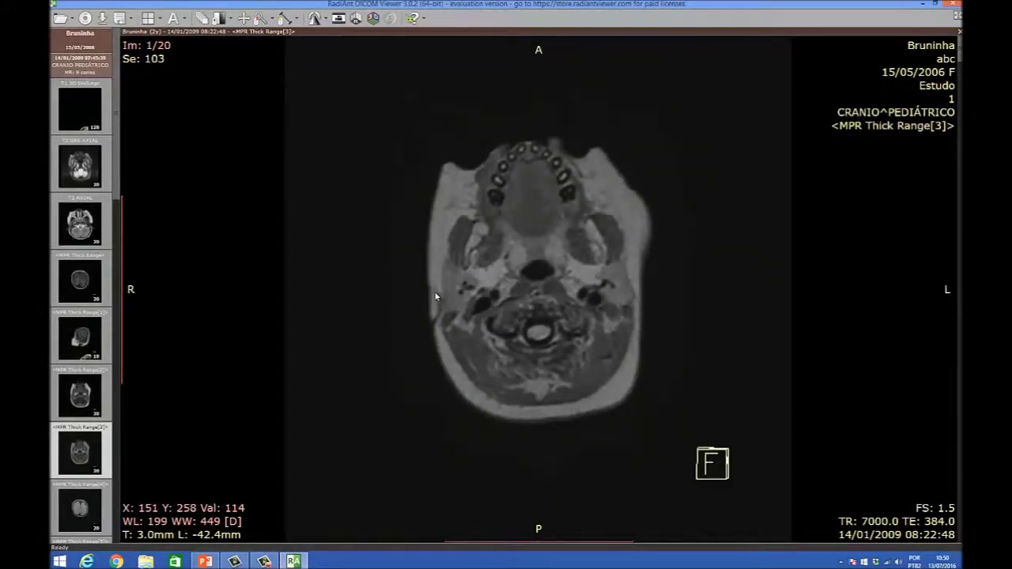
pyautogui.scroll(-8, 434, 296)
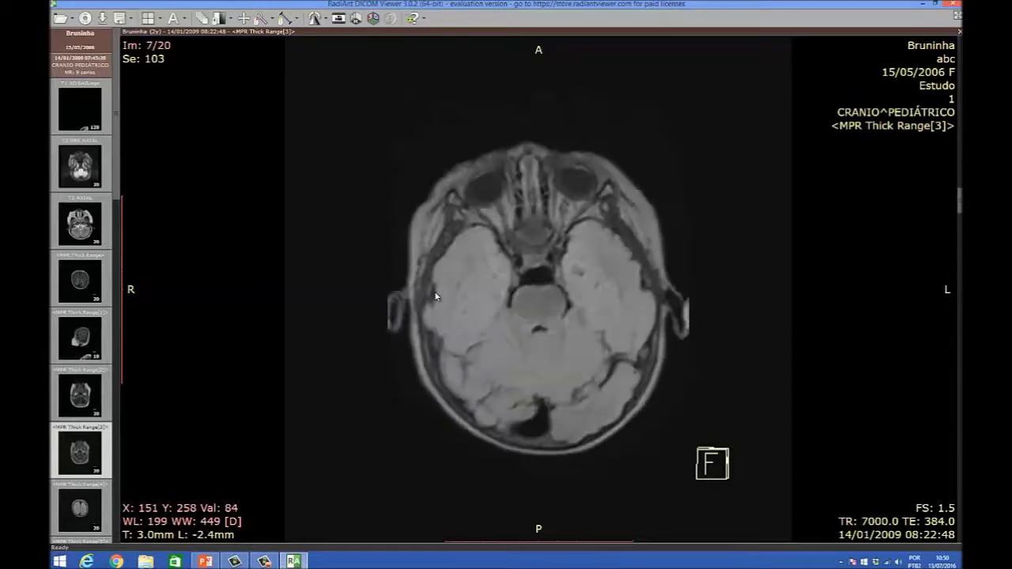
# Finish browsing axial series 103, load the T2 AXIAL series in its place, and scroll through its slices toward the top of the head.
pyautogui.scroll(-4, 434, 296)
pyautogui.scroll(2, 434, 297)
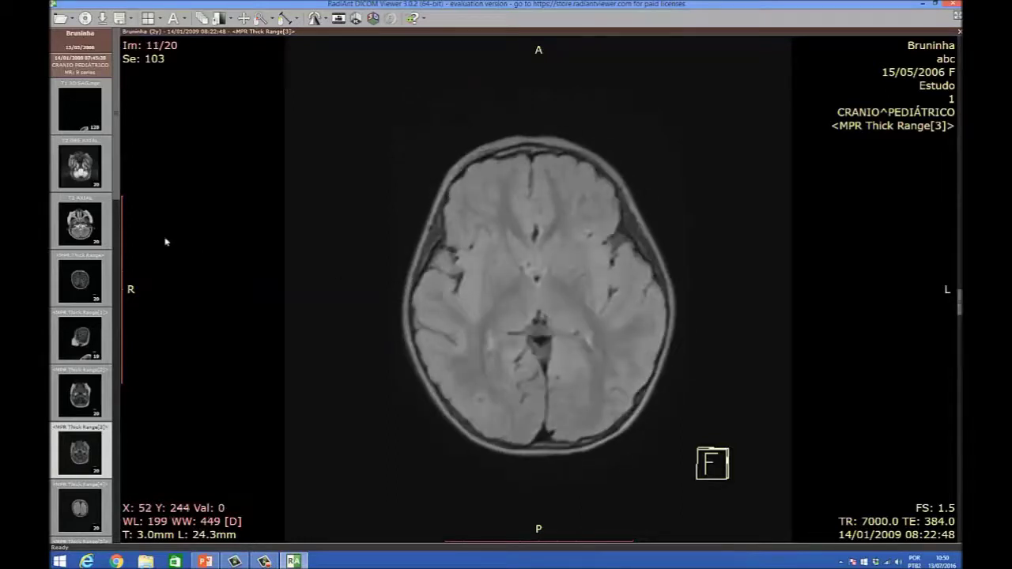
pyautogui.moveTo(76, 229); pyautogui.dragTo(493, 273)
pyautogui.scroll(-3, 493, 273)
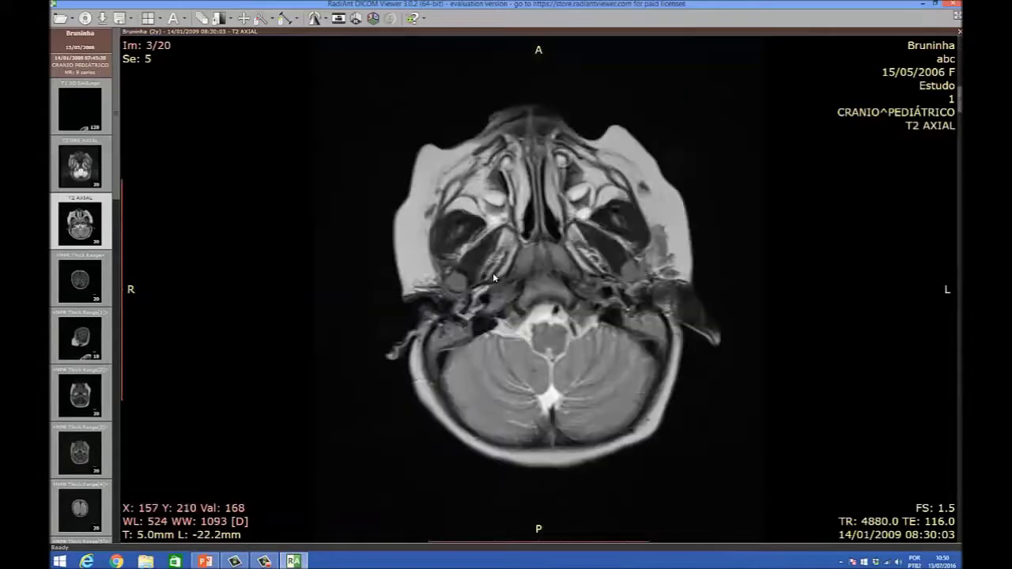
pyautogui.scroll(-10, 492, 273)
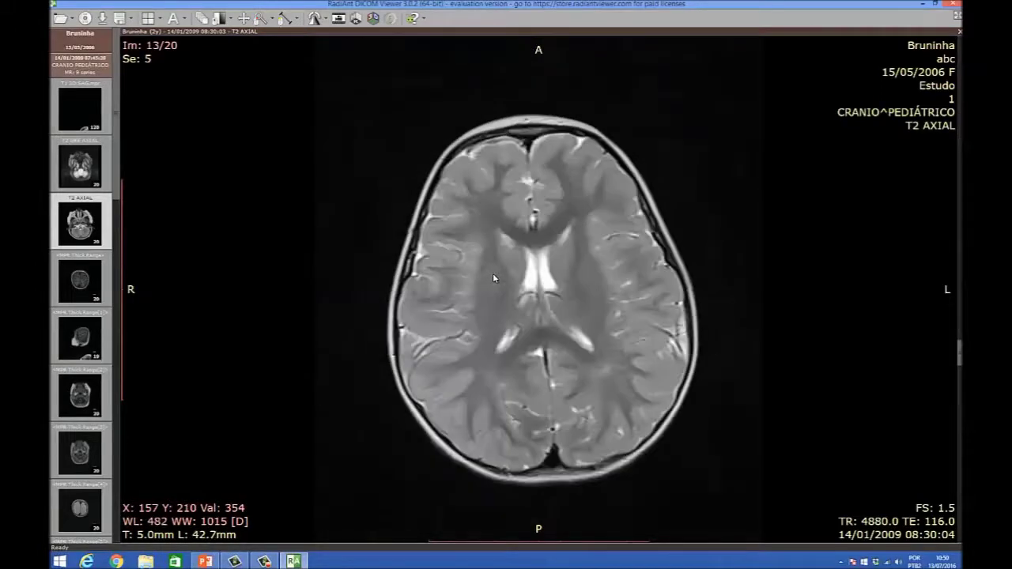
pyautogui.scroll(-4, 492, 273)
pyautogui.scroll(5, 493, 273)
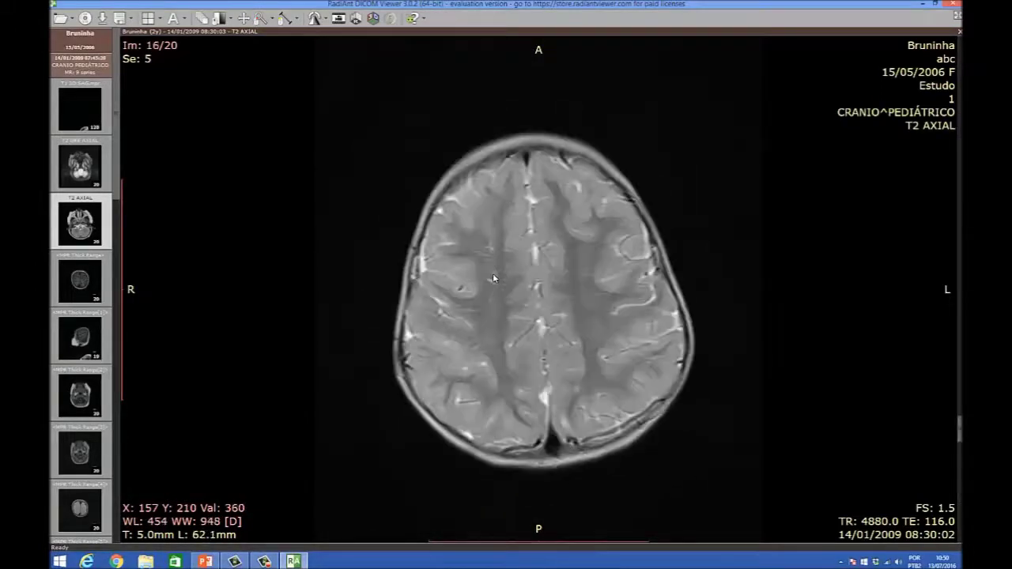
# Review the T2 AXIAL slices around the lateral ventricles and stop at image 12.
pyautogui.scroll(2, 475, 253)
pyautogui.scroll(2, 465, 250)
pyautogui.scroll(-1, 601, 339)
pyautogui.scroll(-2, 599, 340)
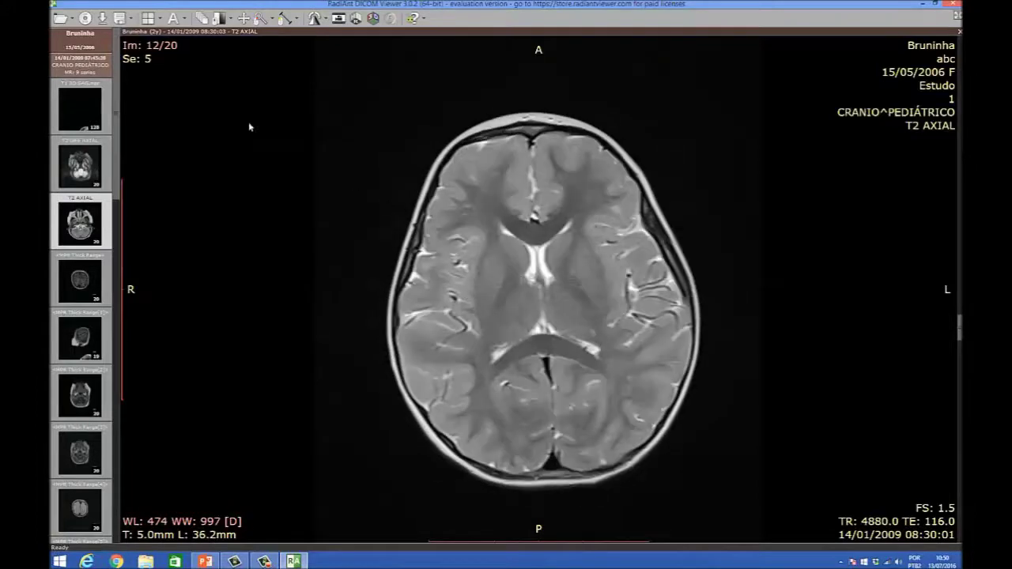
pyautogui.scroll(7, 518, 311)
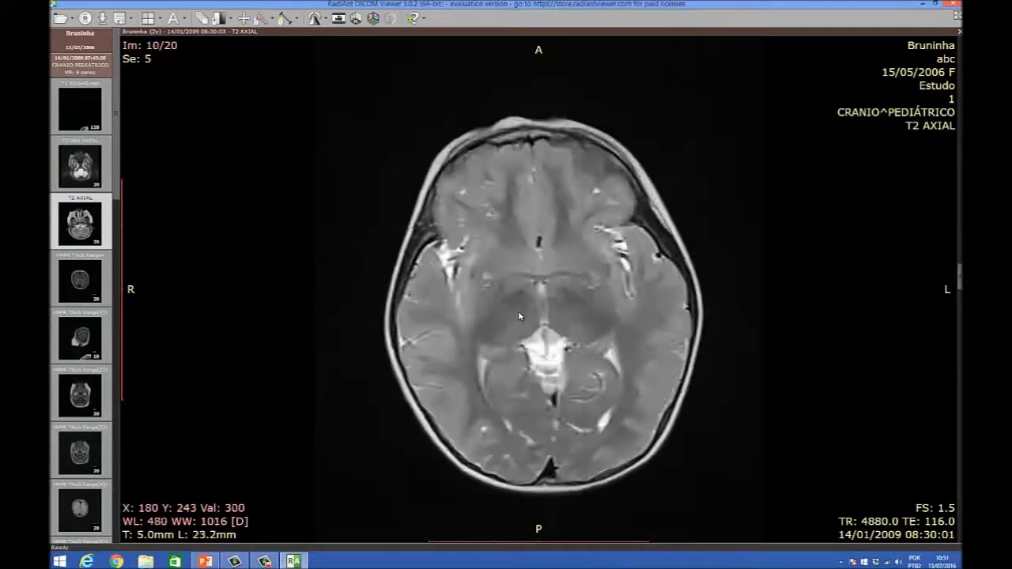
pyautogui.scroll(-8, 517, 311)
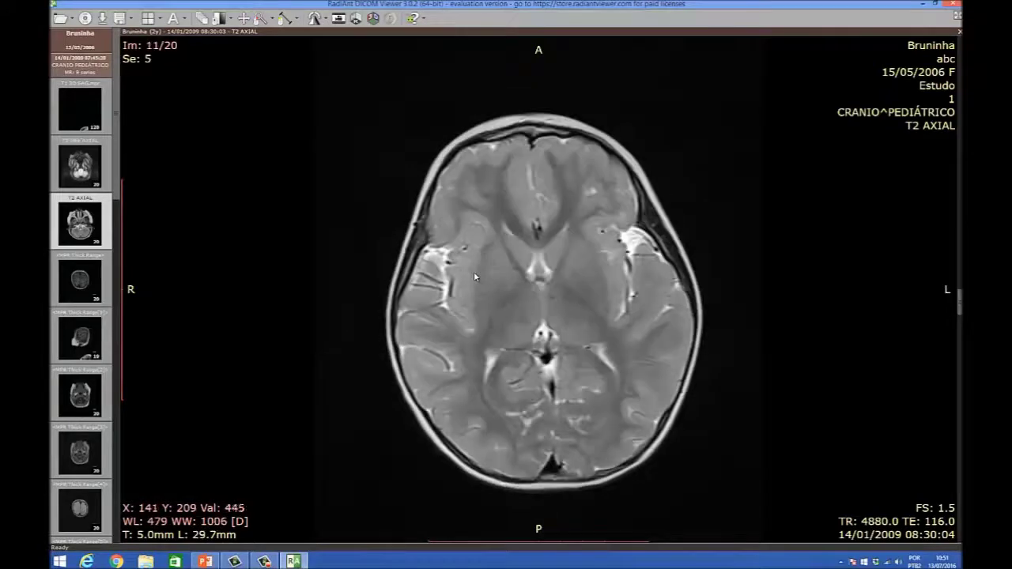
pyautogui.scroll(1, 473, 271)
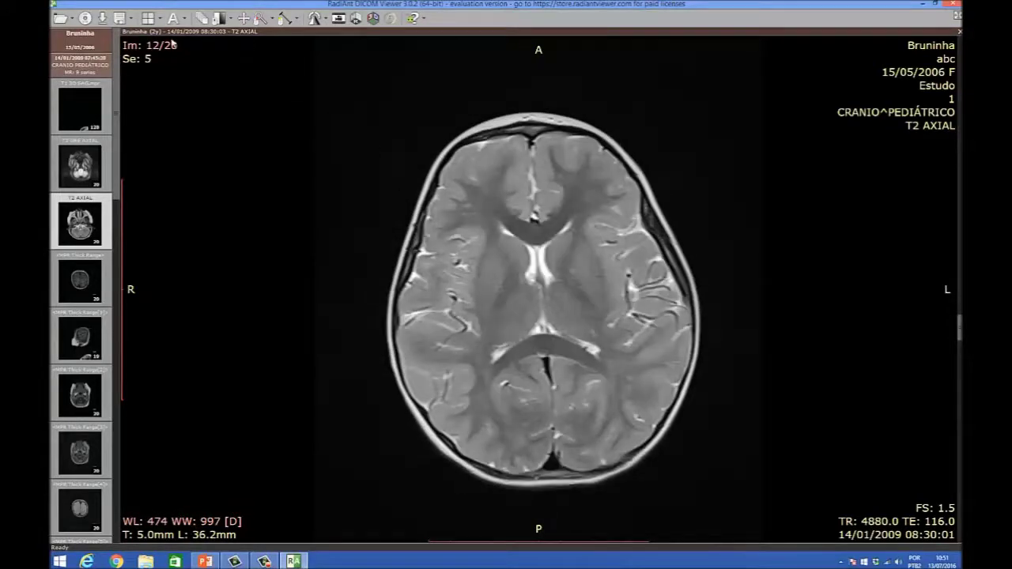
# Split the view into a 2×2 layout and fill the empty panels with T2 GRE AXIAL, sagittal series 101 and axial series 103.
pyautogui.click(148, 18)
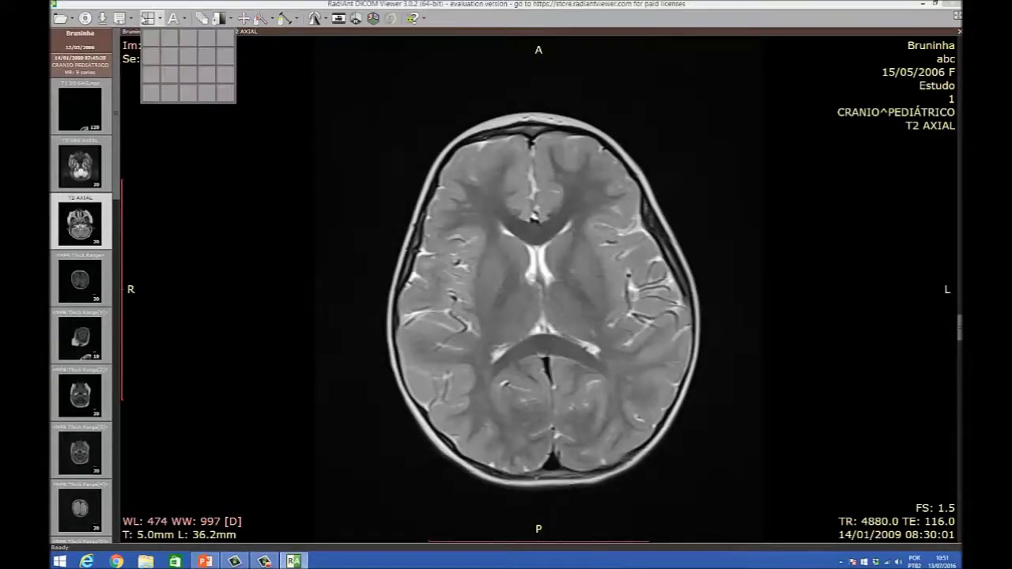
pyautogui.click(169, 57)
pyautogui.moveTo(87, 174); pyautogui.dragTo(613, 169)
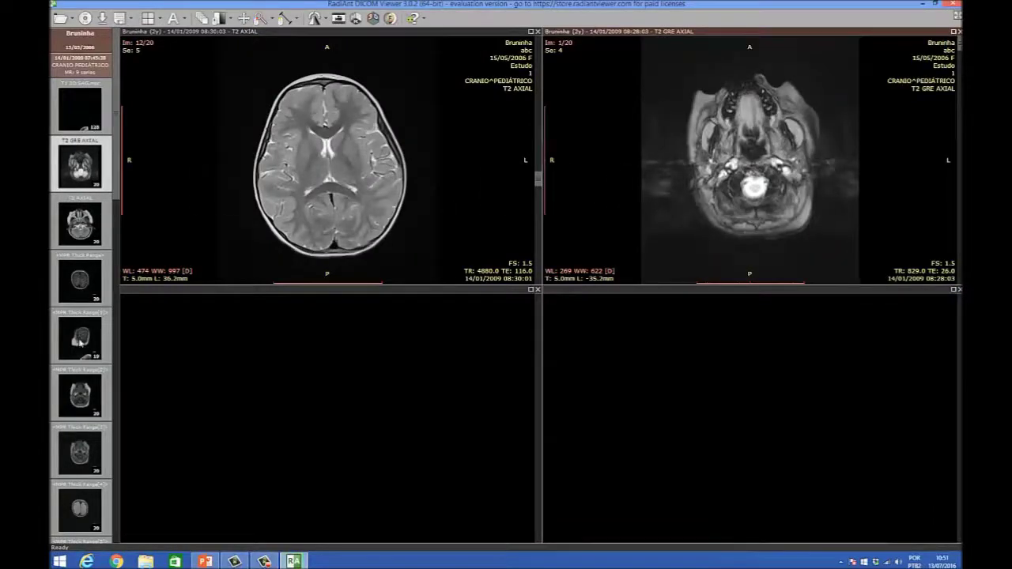
pyautogui.moveTo(80, 342); pyautogui.dragTo(237, 417)
pyautogui.moveTo(91, 451); pyautogui.dragTo(694, 426)
# Advance sagittal series 101 to image 3 and axial series 103 to image 14, following the reference line.
pyautogui.scroll(3, 693, 426)
pyautogui.scroll(-5, 696, 435)
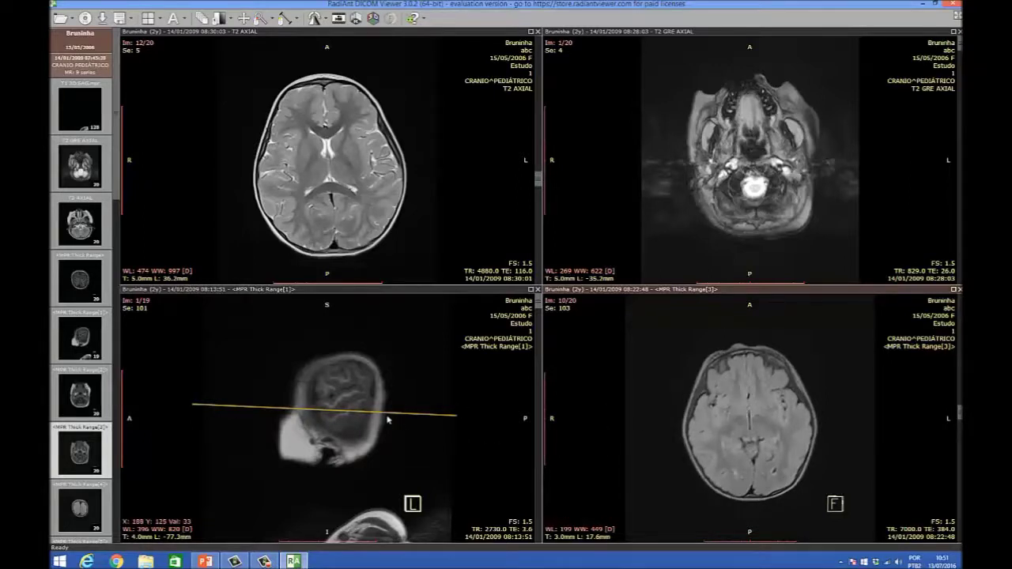
pyautogui.scroll(-2, 387, 420)
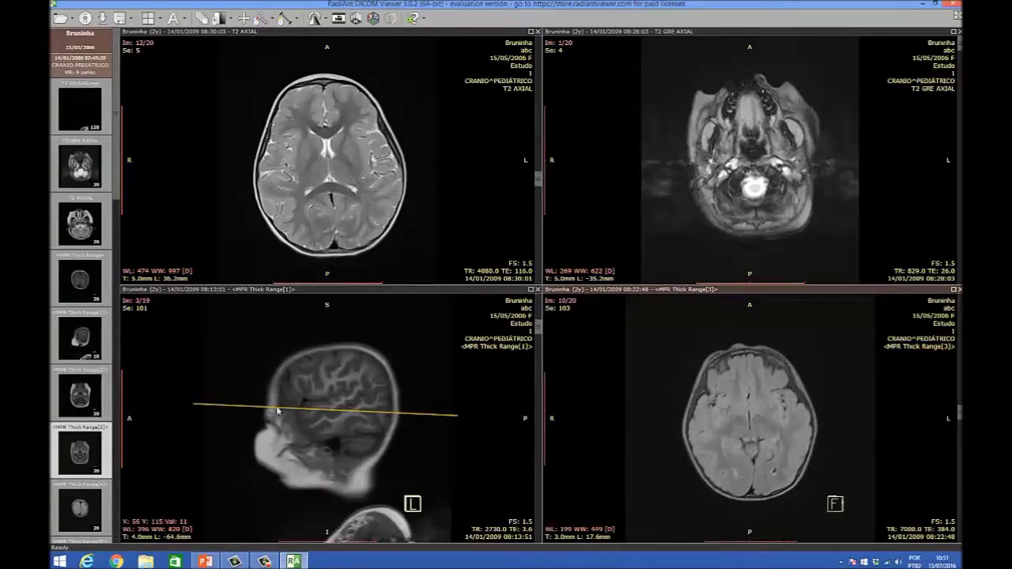
pyautogui.scroll(-4, 741, 426)
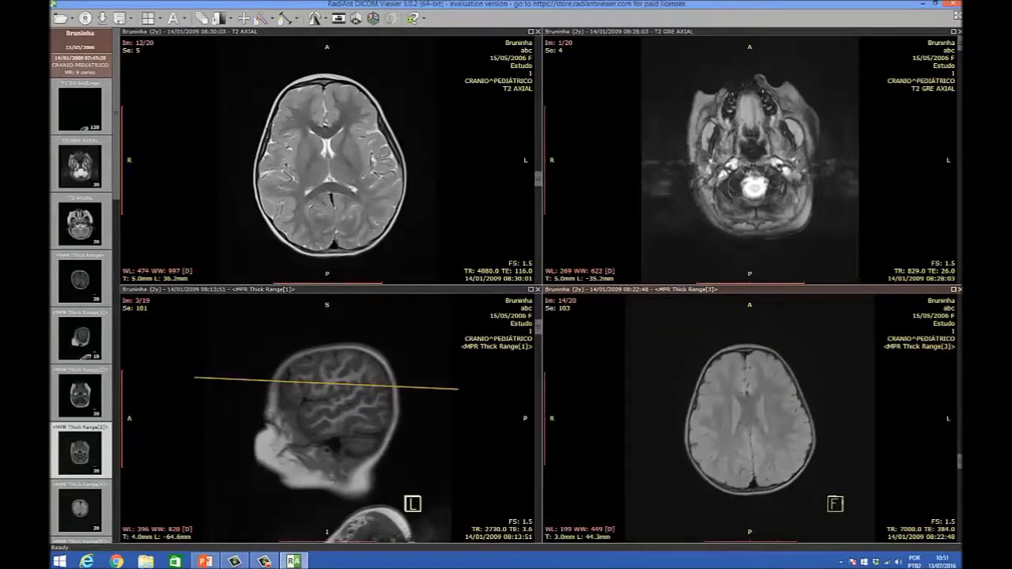
pyautogui.scroll(-1, 103, 379)
# Replace the T2 GRE AXIAL panel with coronal series 104 at image 11, and advance sagittal series 101 to image 11.
pyautogui.moveTo(75, 462); pyautogui.dragTo(757, 212)
pyautogui.scroll(-7, 758, 209)
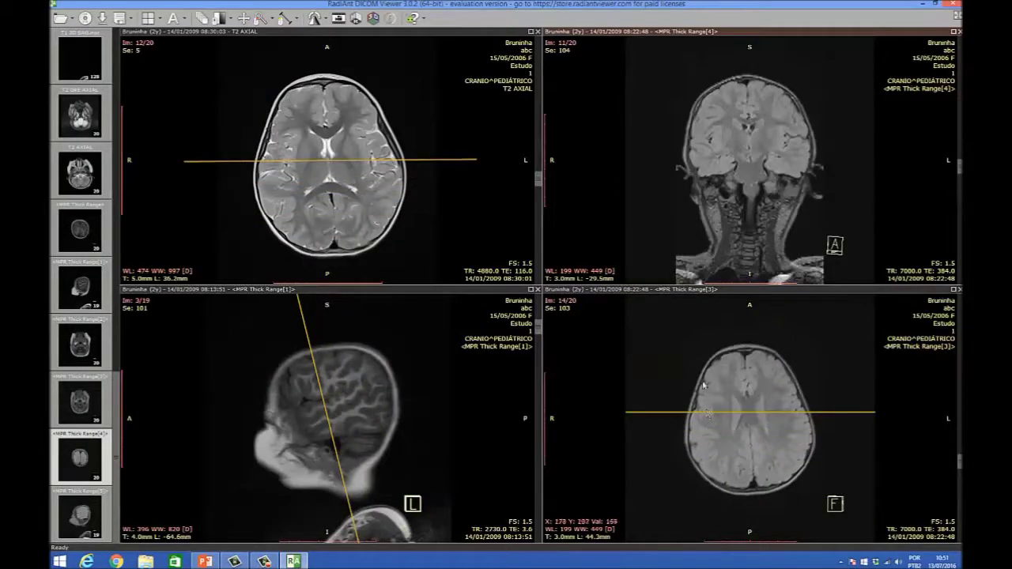
pyautogui.click(674, 387)
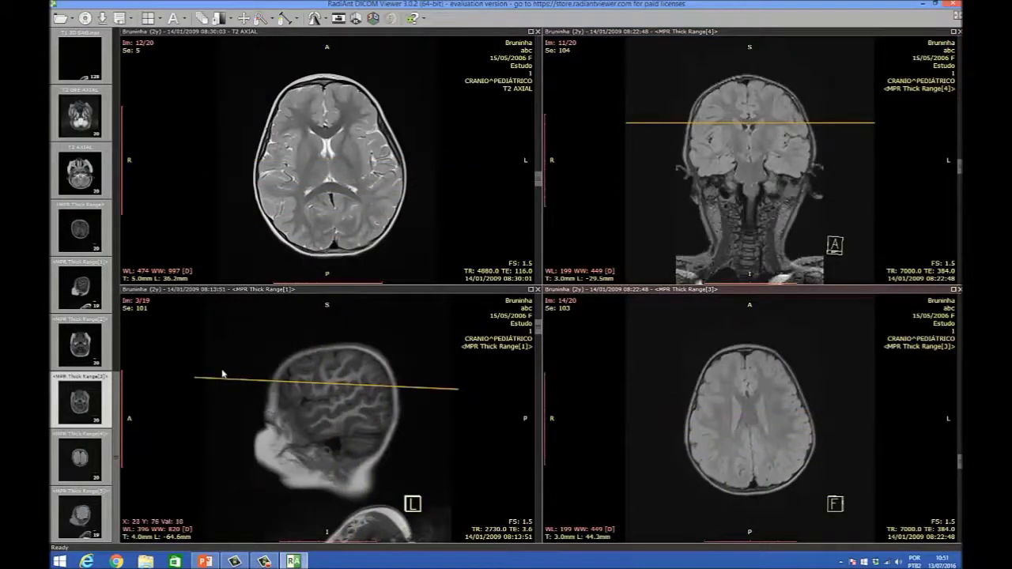
pyautogui.scroll(-8, 373, 400)
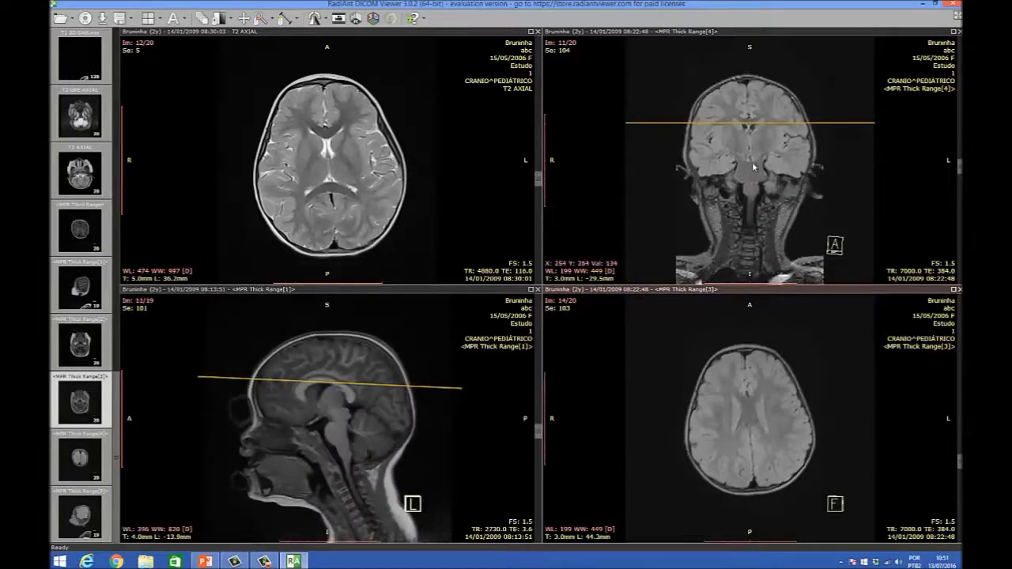
# Adjust the coronal panel's window to about WL 203 and WW 405, and browse T2 AXIAL to image 12 and the coronal series to image 10.
pyautogui.moveTo(755, 169); pyautogui.dragTo(715, 162)
pyautogui.scroll(-2, 378, 199)
pyautogui.scroll(3, 385, 207)
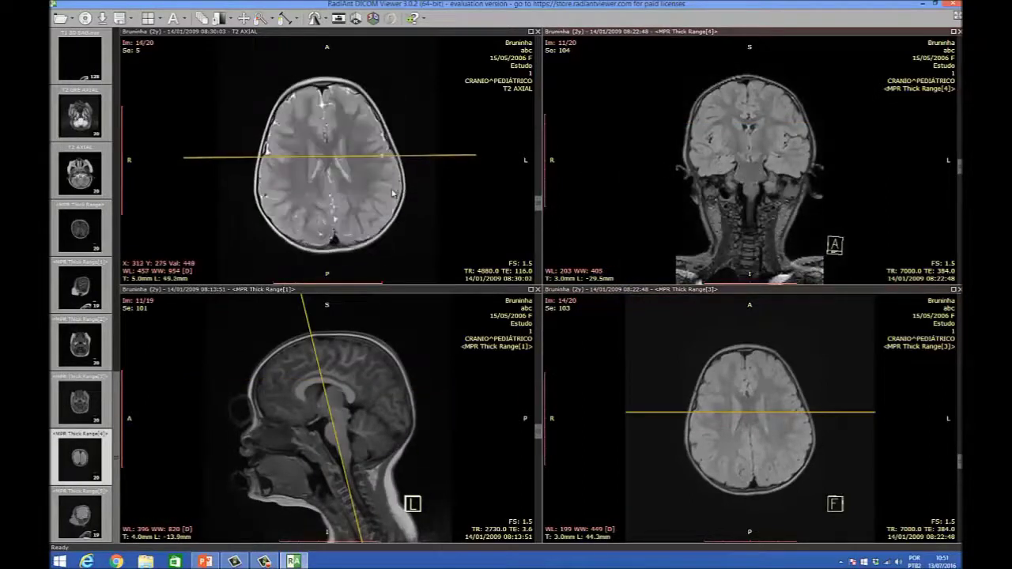
pyautogui.scroll(3, 385, 207)
pyautogui.scroll(-6, 385, 207)
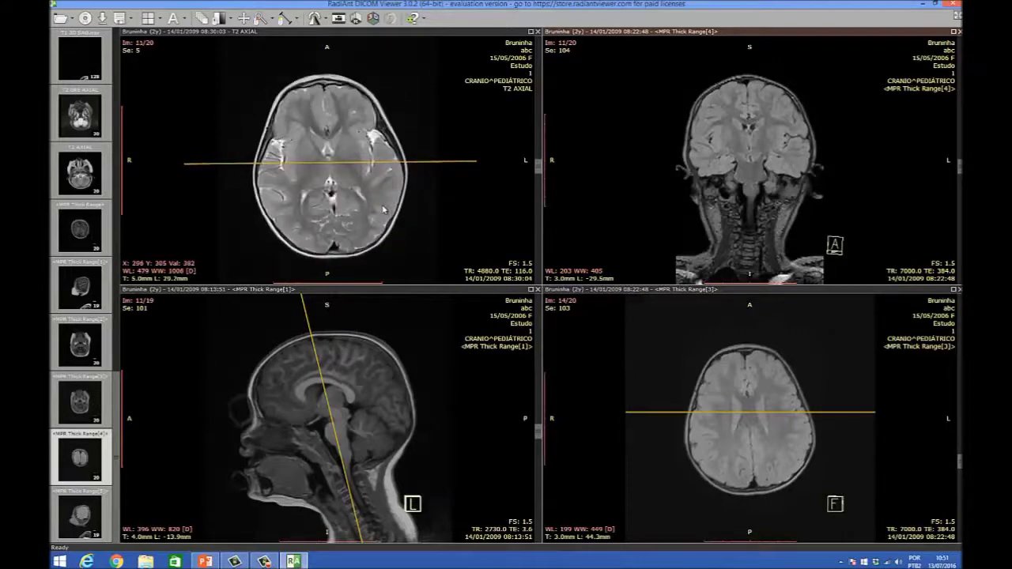
pyautogui.scroll(-2, 660, 220)
pyautogui.scroll(4, 657, 220)
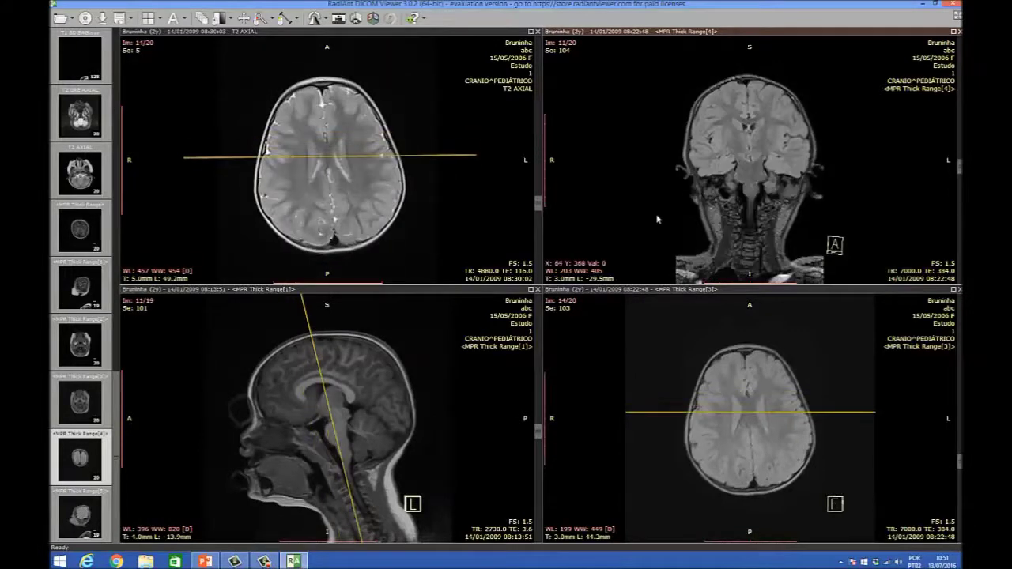
pyautogui.scroll(2, 330, 223)
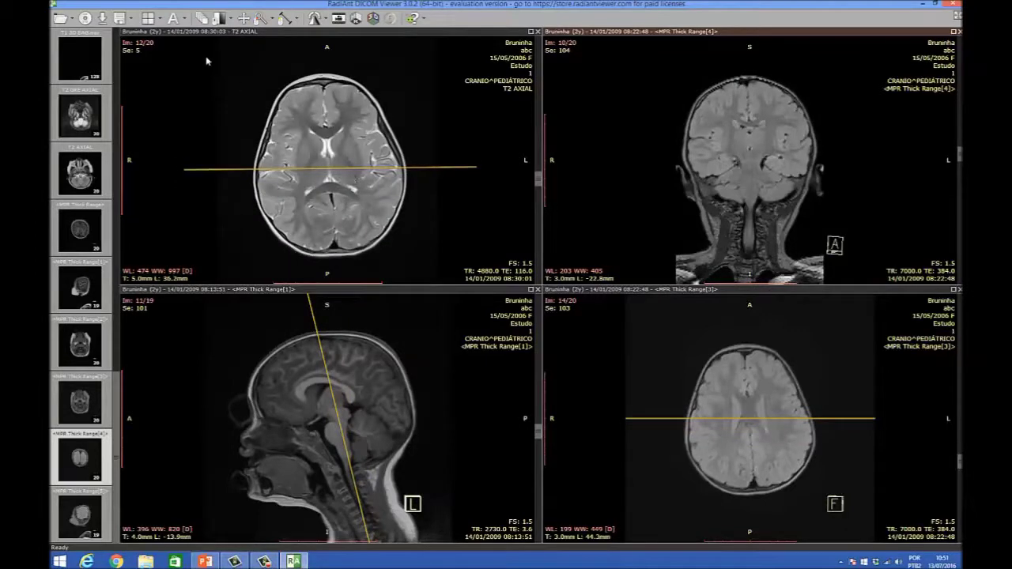
# Return to a single-panel layout and load the T1 3D SAG.mpr series into it.
pyautogui.click(159, 18)
pyautogui.click(158, 19)
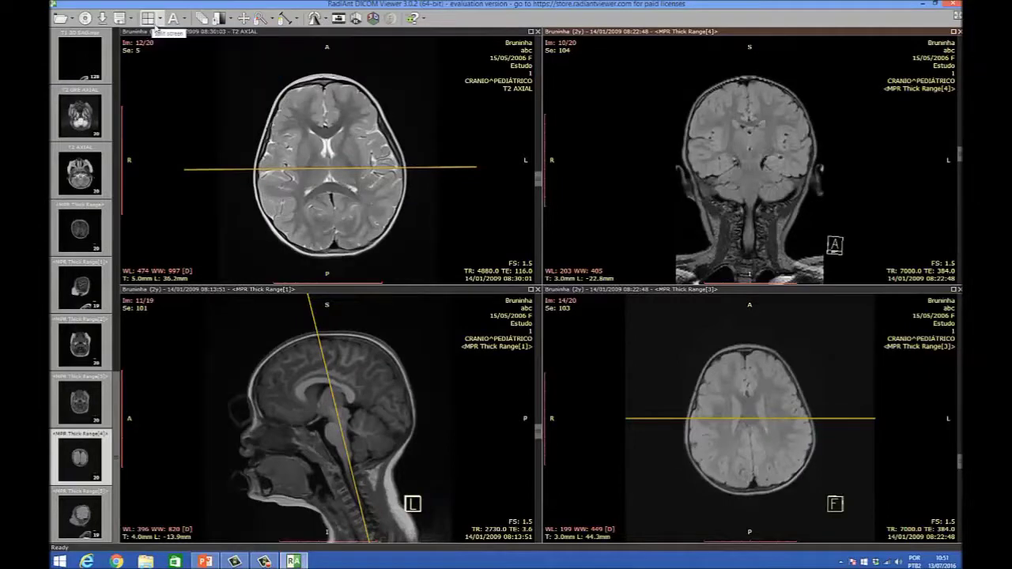
pyautogui.click(156, 25)
pyautogui.click(156, 36)
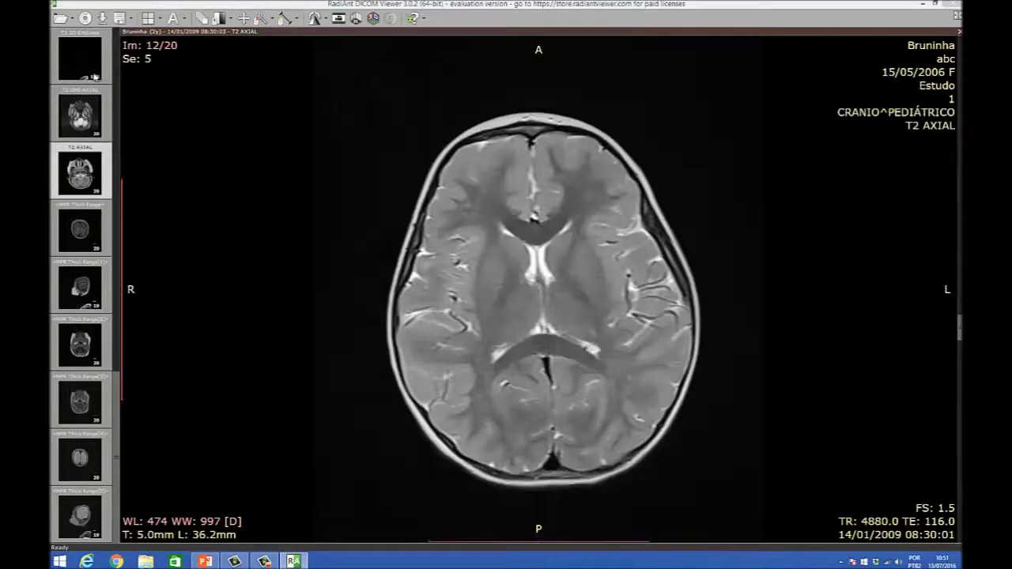
pyautogui.moveTo(88, 68); pyautogui.dragTo(394, 136)
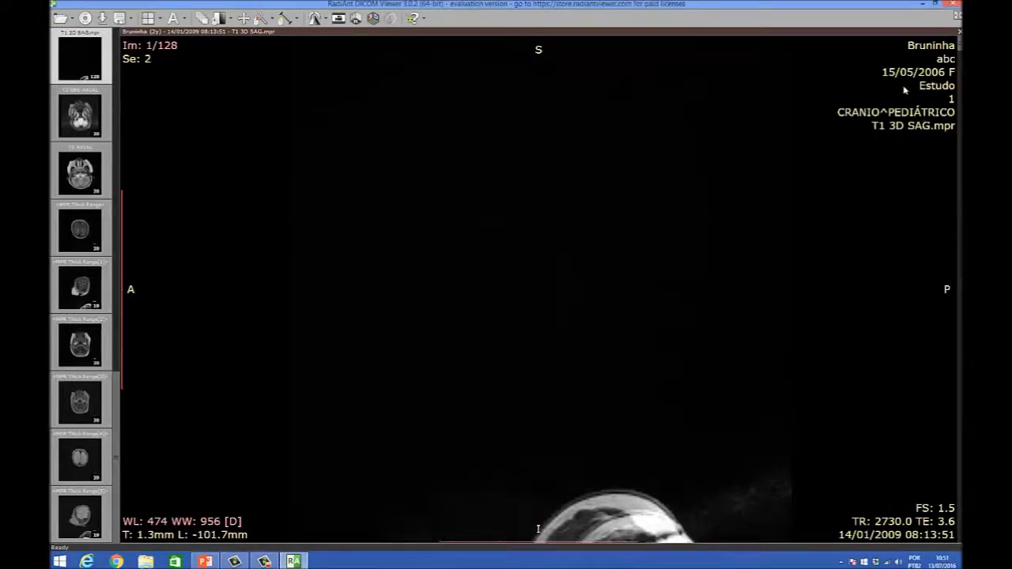
# Load the T2 AXIAL series again and browse from the skull base up through the brain slices, stopping at image 10.
pyautogui.moveTo(79, 178); pyautogui.dragTo(464, 265)
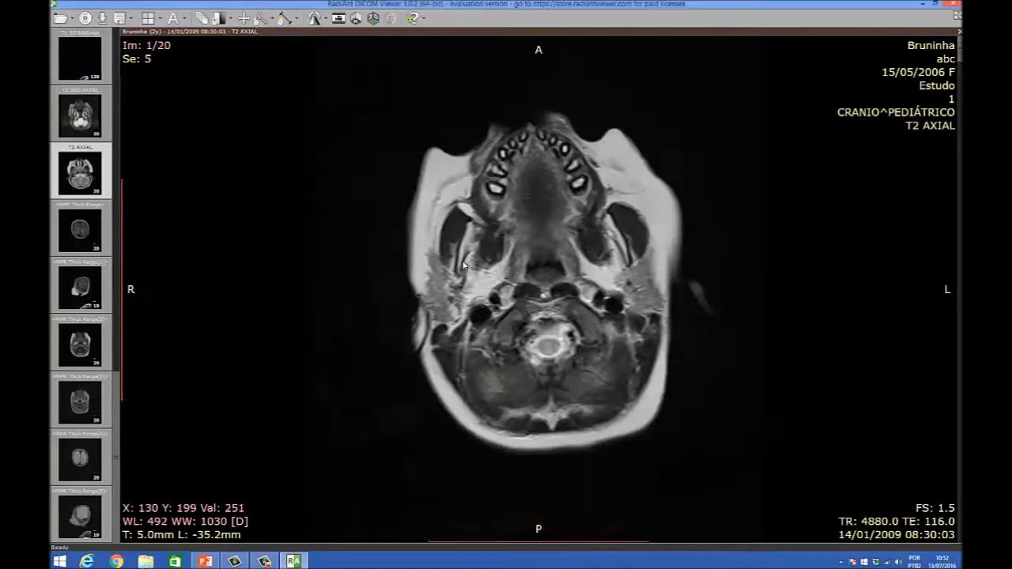
pyautogui.scroll(-2, 464, 265)
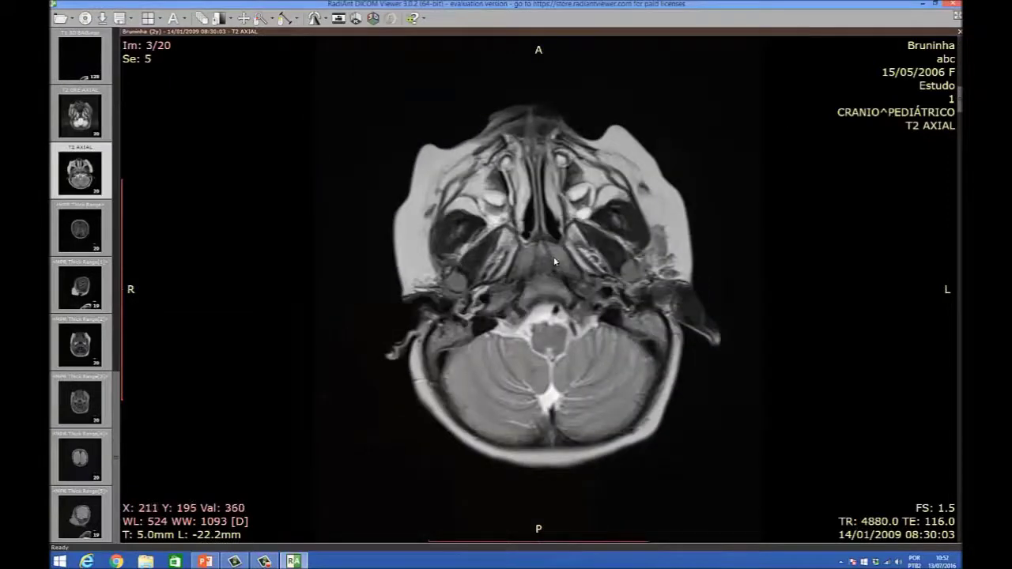
pyautogui.scroll(-2, 554, 262)
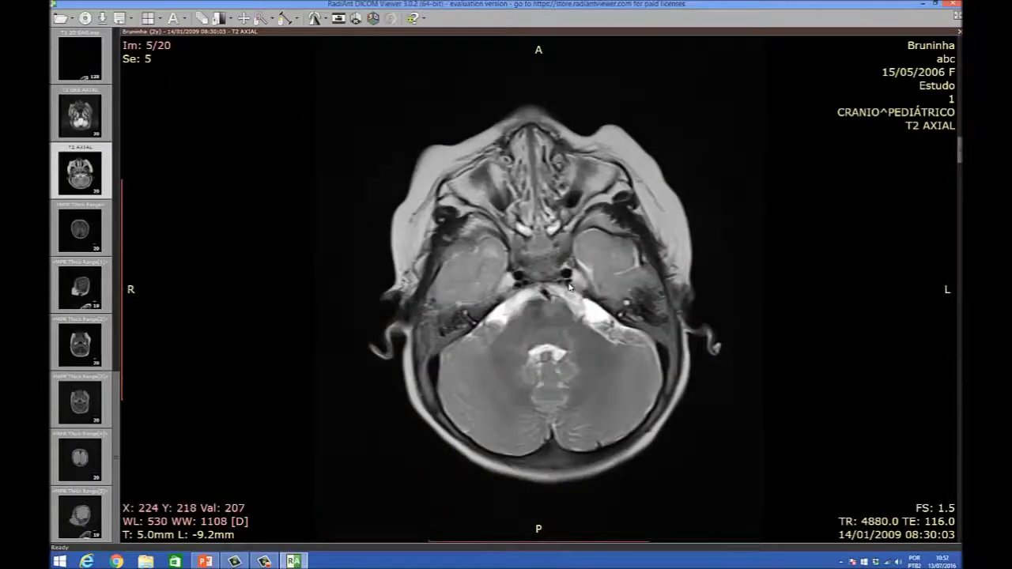
pyautogui.scroll(-3, 569, 286)
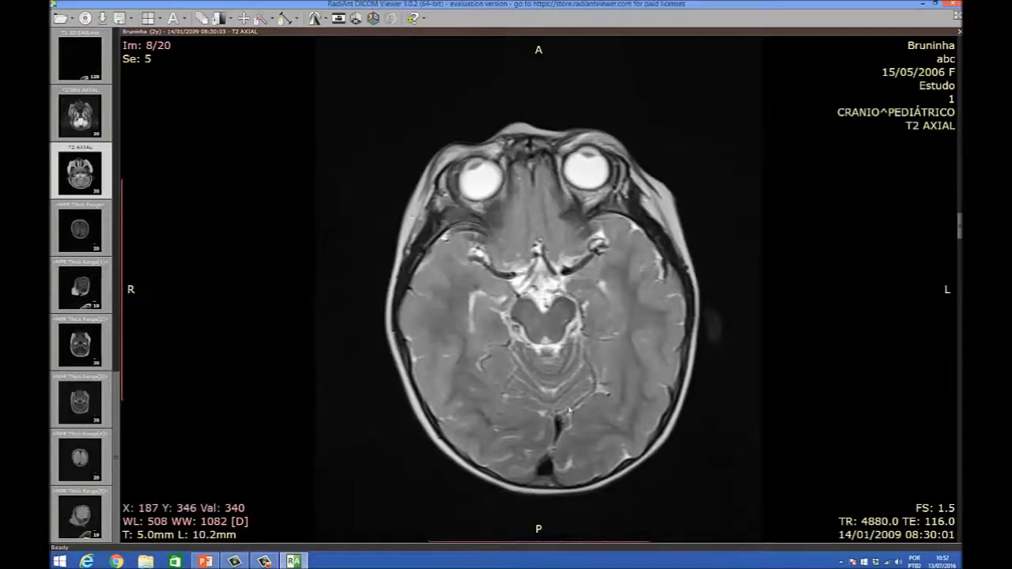
pyautogui.scroll(-6, 574, 404)
pyautogui.scroll(5, 572, 398)
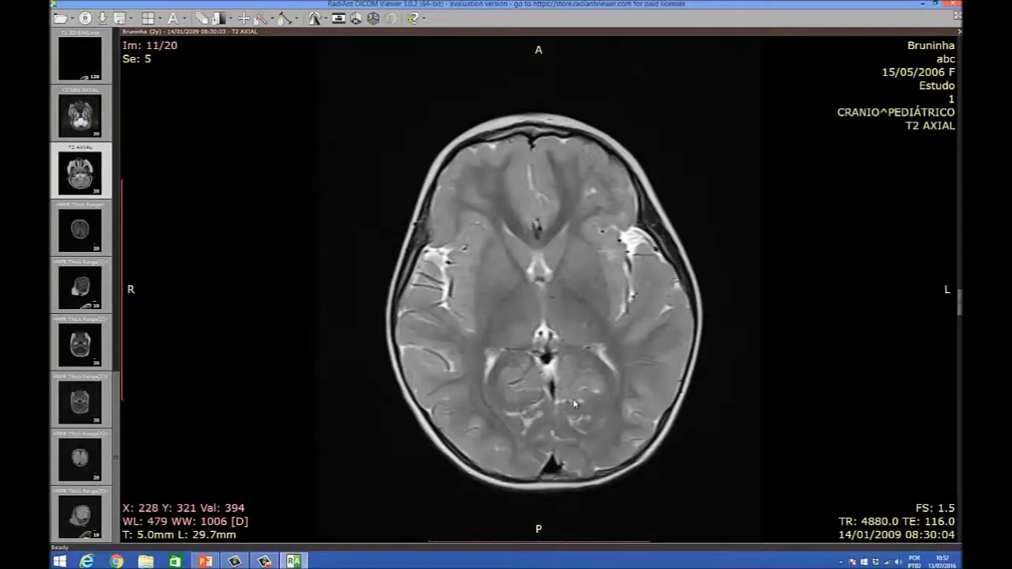
pyautogui.scroll(-1, 377, 139)
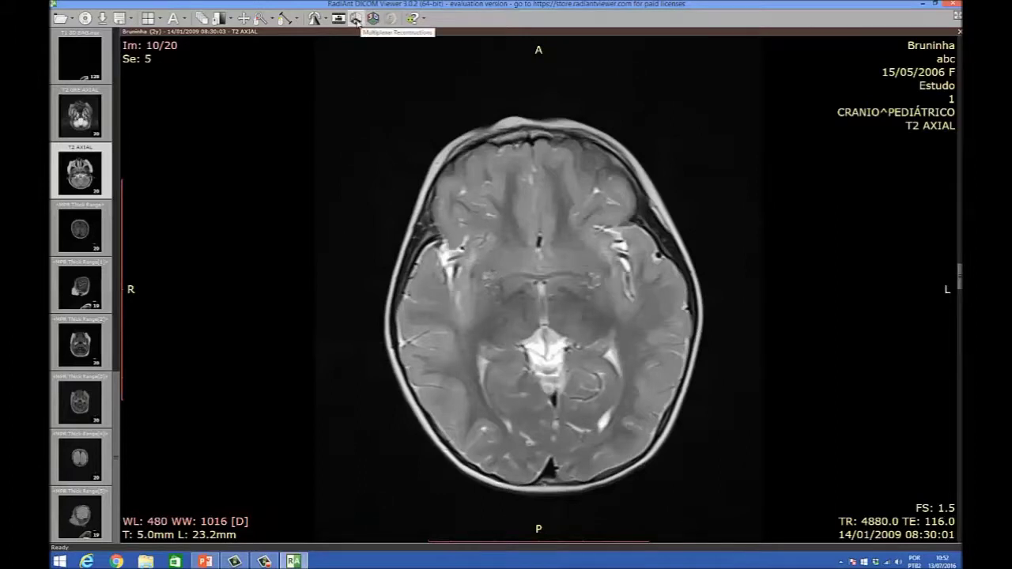
# Reconstruct the T2 AXIAL series in the sagittal plane with Multiplanar Reconstructions and zoom out slightly.
pyautogui.click(357, 22)
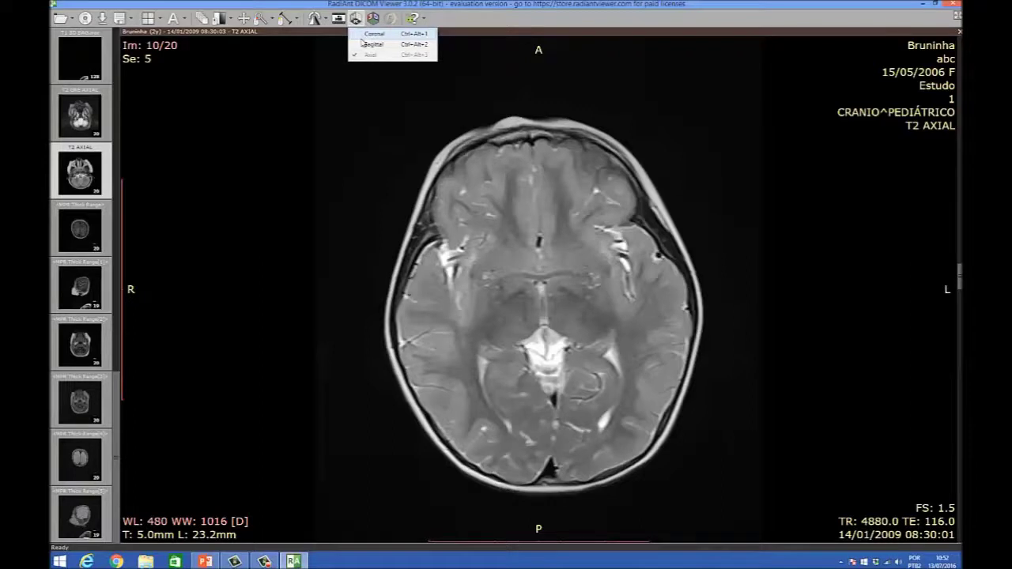
pyautogui.click(371, 44)
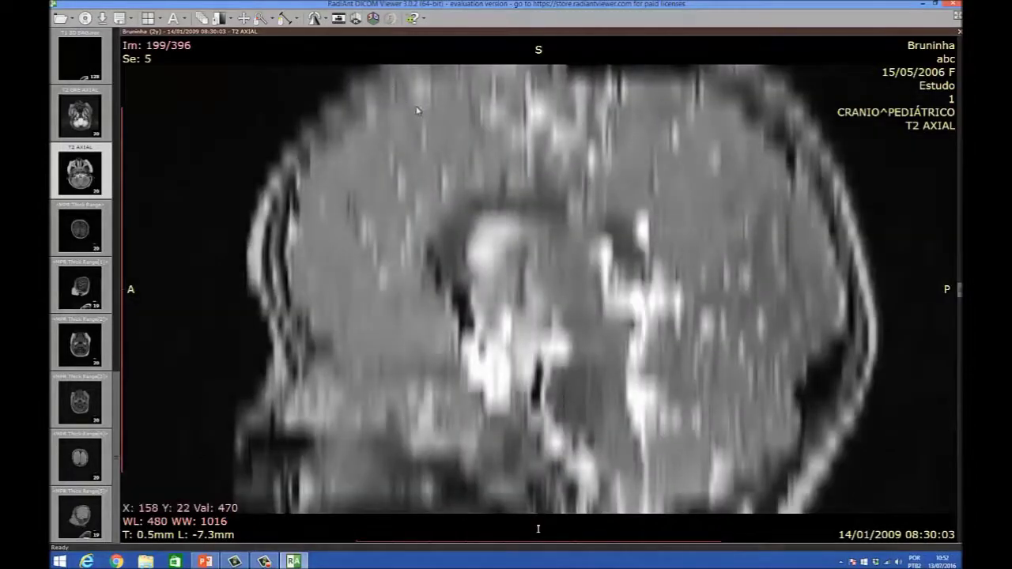
pyautogui.moveTo(328, 149); pyautogui.dragTo(325, 146)
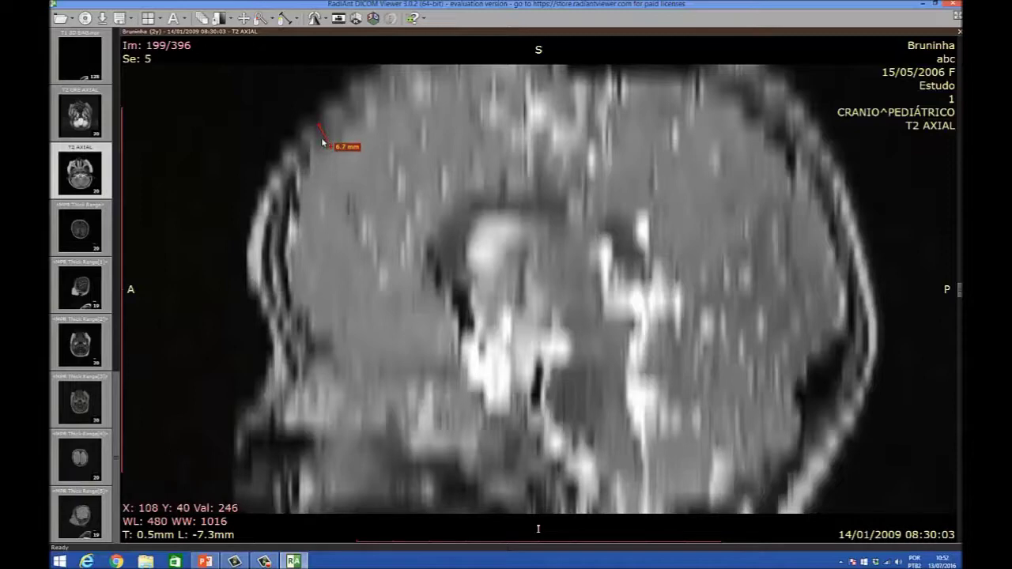
pyautogui.click(263, 18)
pyautogui.moveTo(394, 161); pyautogui.dragTo(397, 181)
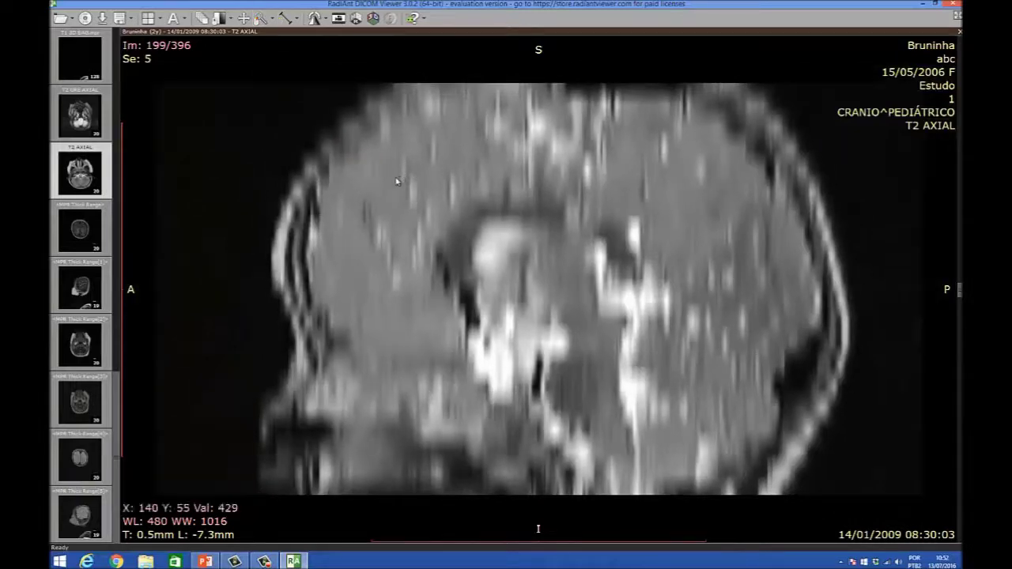
# Browse the sagittal reconstruction back and forth around the midline and stop at image 198.
pyautogui.scroll(-11, 415, 201)
pyautogui.scroll(5, 420, 204)
pyautogui.scroll(7, 420, 203)
pyautogui.scroll(3, 308, 113)
pyautogui.scroll(-3, 299, 118)
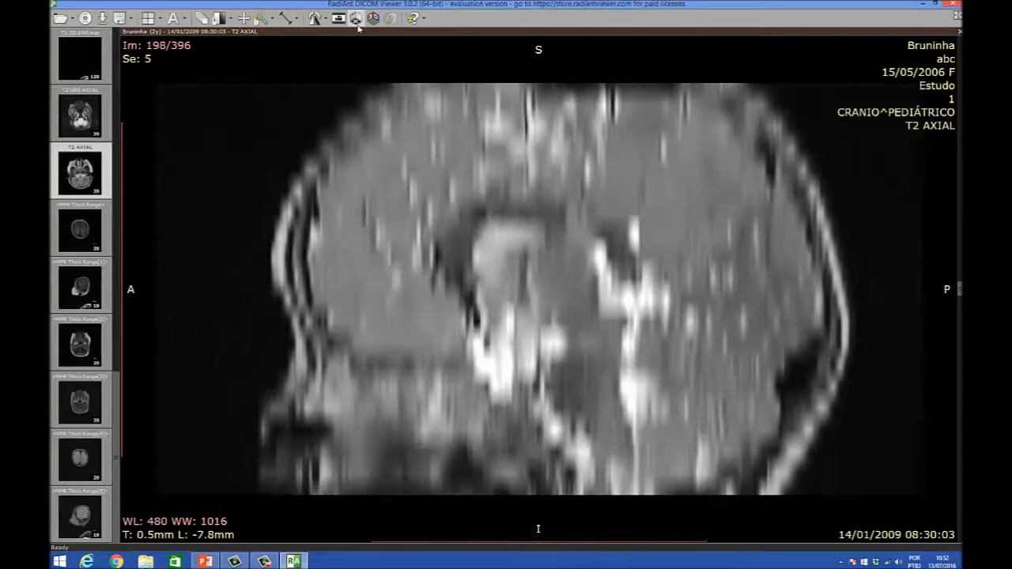
# Load the T1 3D SAG.mpr series and browse its sagittal slices across the head, returning to the midline at image 71.
pyautogui.moveTo(85, 61); pyautogui.dragTo(474, 189)
pyautogui.scroll(-20, 544, 270)
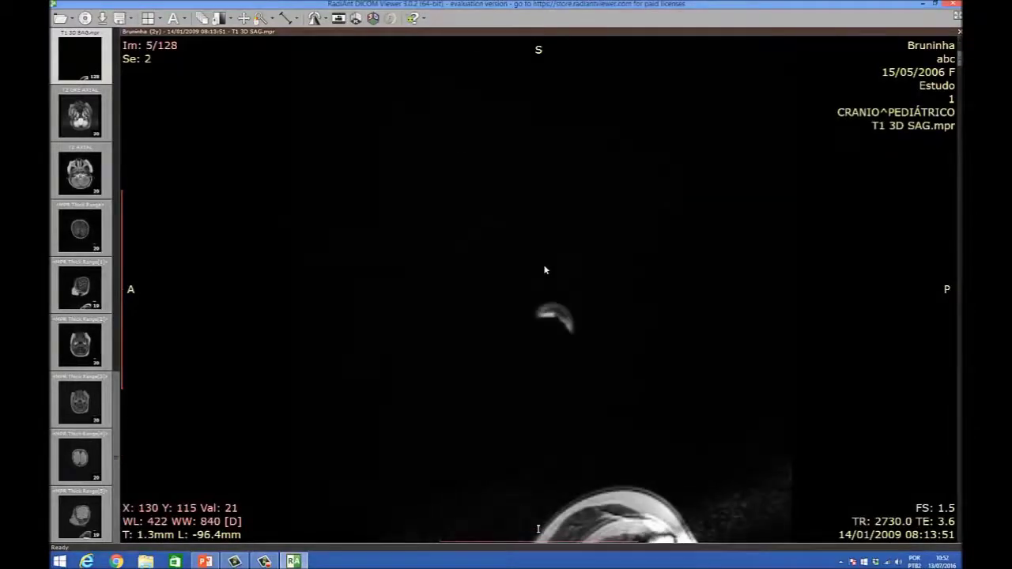
pyautogui.scroll(-5, 544, 270)
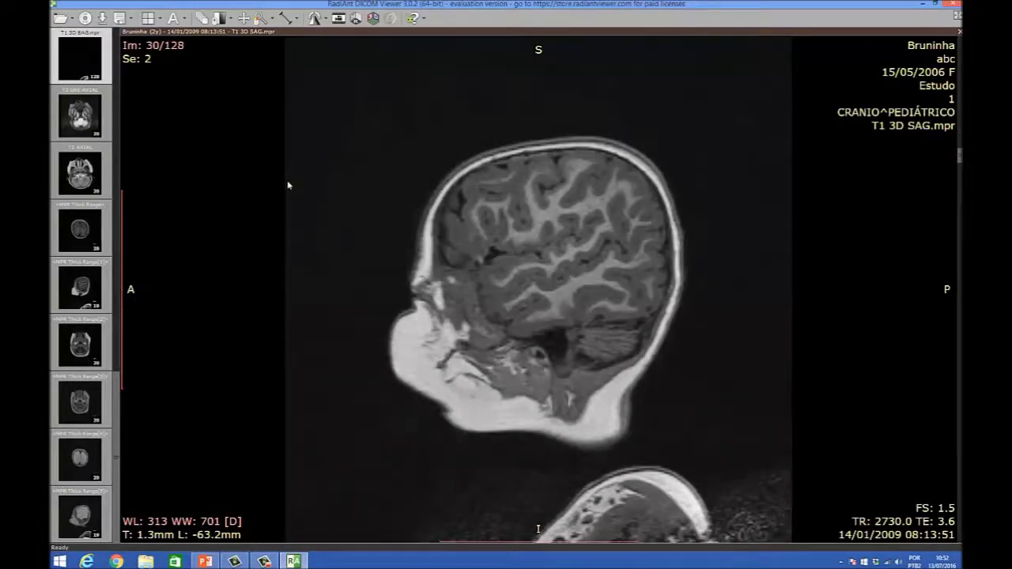
pyautogui.scroll(-20, 542, 368)
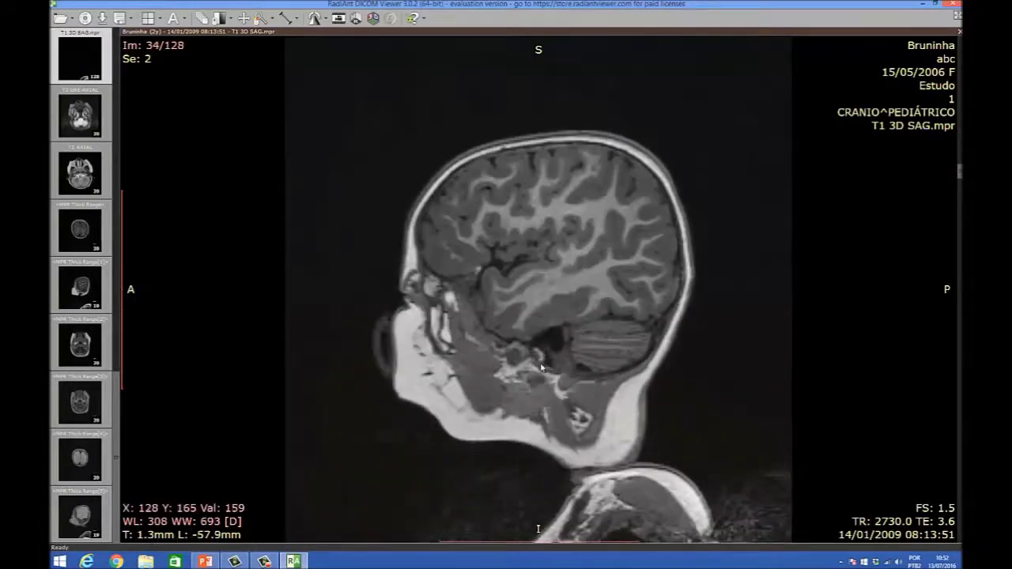
pyautogui.scroll(-20, 541, 367)
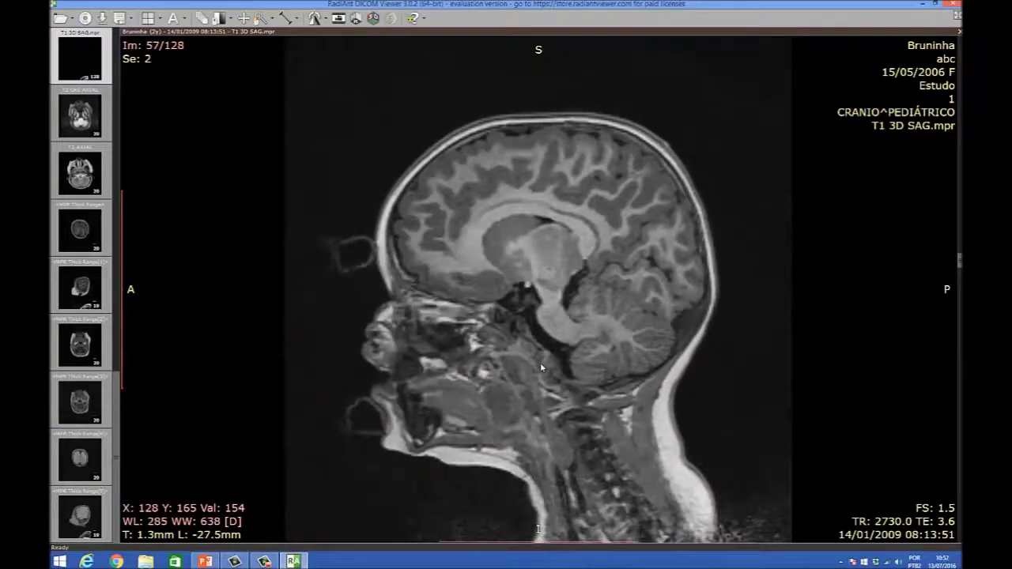
pyautogui.scroll(-13, 541, 365)
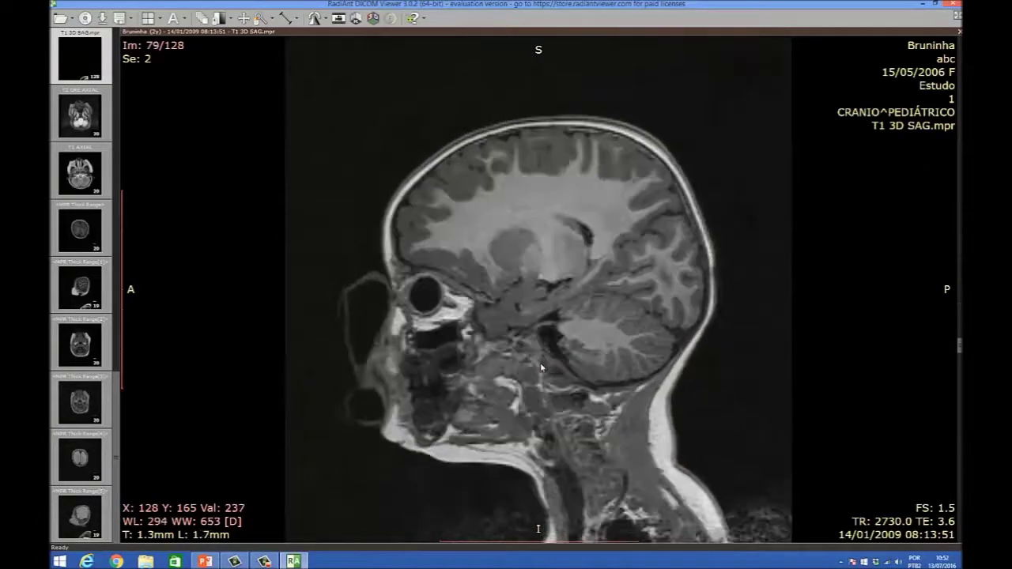
pyautogui.scroll(16, 541, 365)
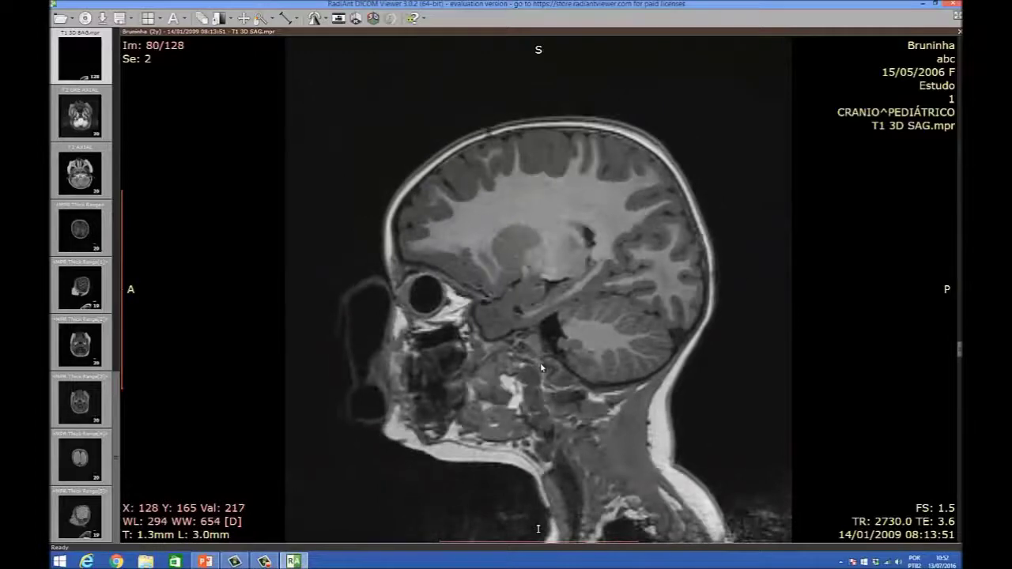
# Reconstruct the T1 3D SAG.mpr series in the coronal plane and browse to the slices through the brainstem.
pyautogui.click(356, 20)
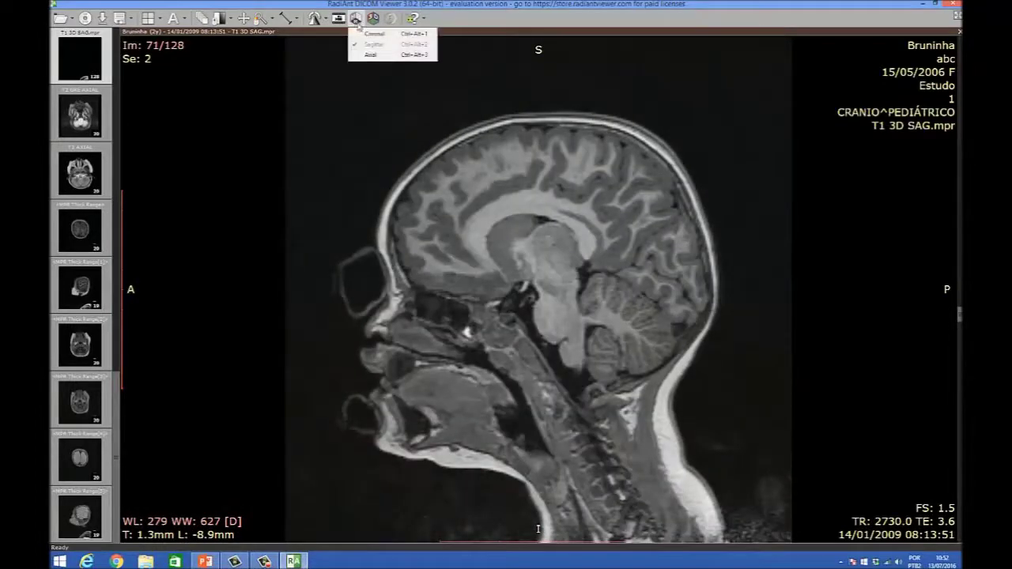
pyautogui.click(367, 35)
pyautogui.scroll(-2, 435, 203)
pyautogui.scroll(-9, 436, 203)
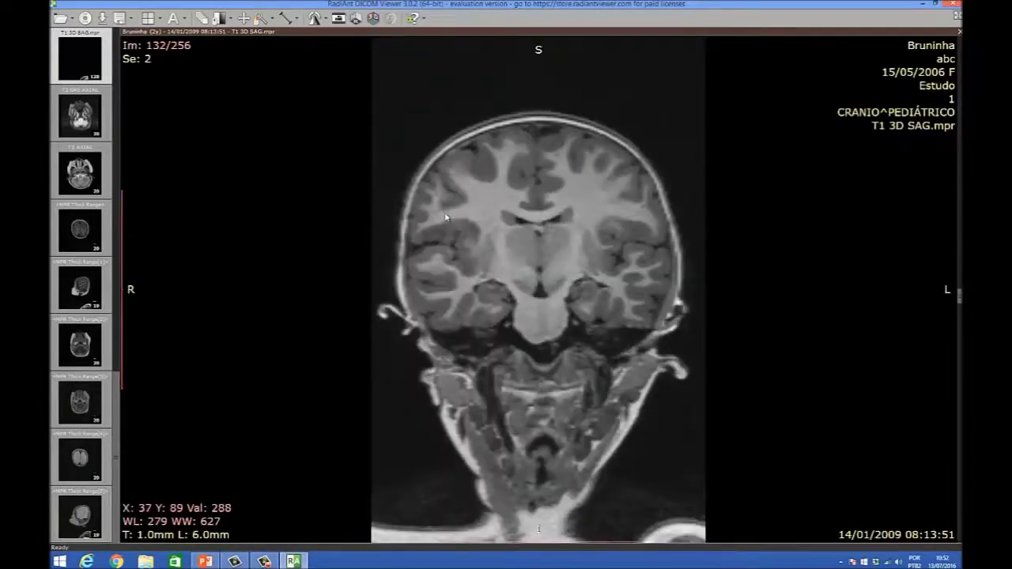
# Enlarge the coronal reconstruction and browse its slices back and forth, stopping at image 135.
pyautogui.click(262, 19)
pyautogui.moveTo(406, 256); pyautogui.dragTo(390, 168)
pyautogui.scroll(-11, 389, 168)
pyautogui.scroll(-4, 390, 168)
pyautogui.scroll(16, 390, 167)
pyautogui.scroll(4, 390, 168)
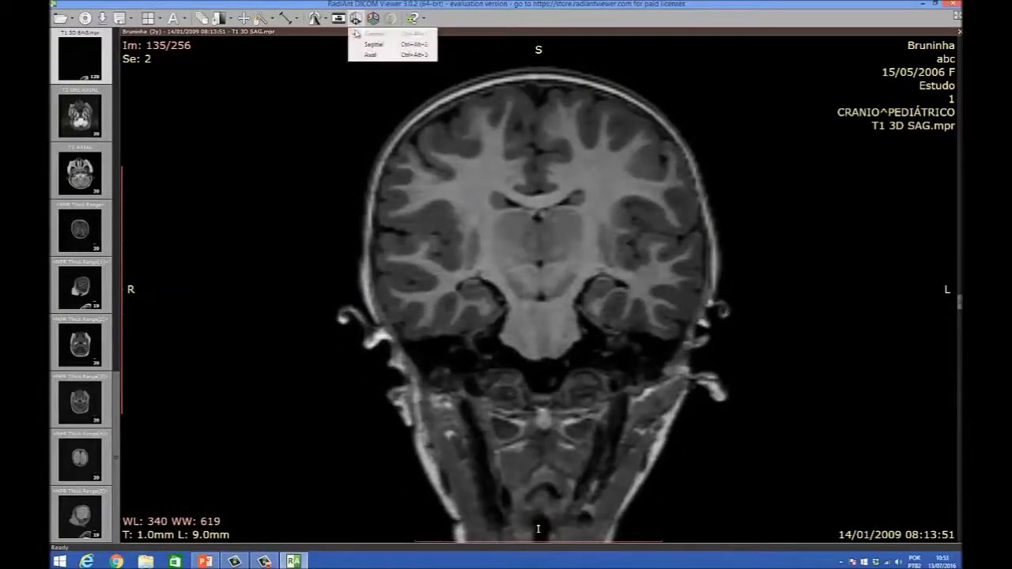
# Reconstruct the T1 3D SAG.mpr series in the axial plane and browse from the skull base up to image 66 near the vertex.
pyautogui.click(353, 52)
pyautogui.scroll(-20, 502, 285)
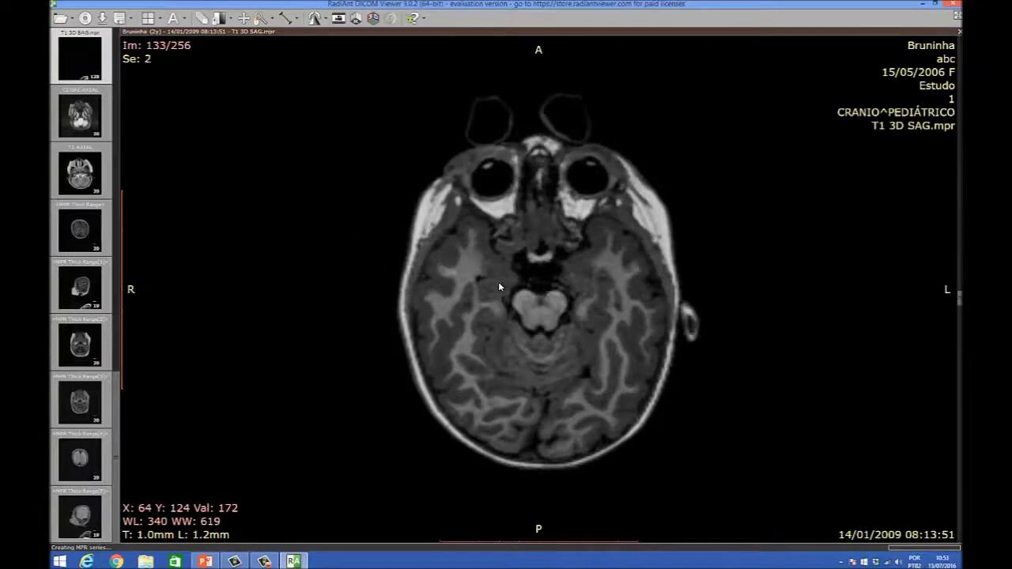
pyautogui.scroll(20, 498, 292)
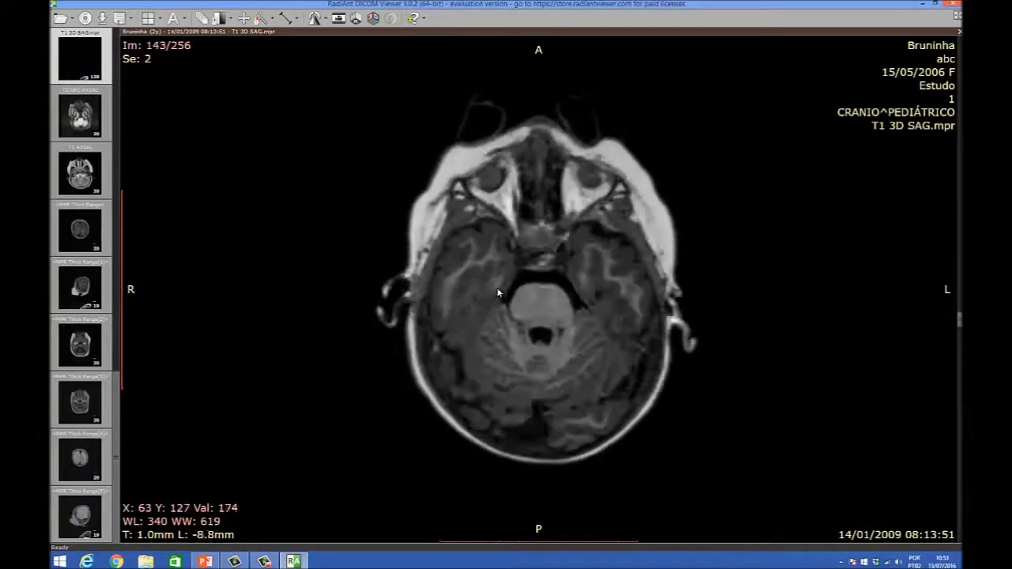
pyautogui.scroll(17, 498, 293)
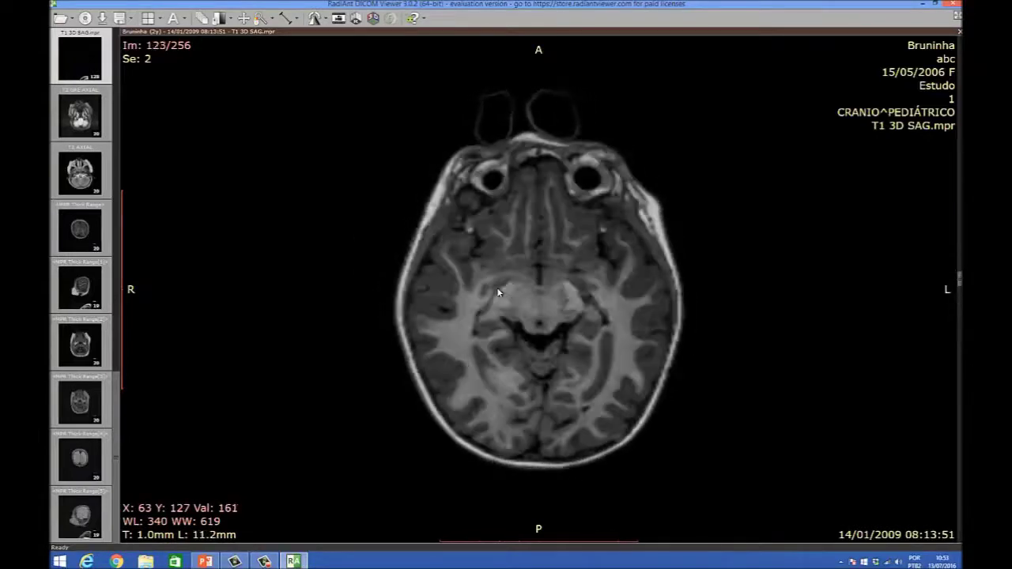
pyautogui.scroll(19, 490, 307)
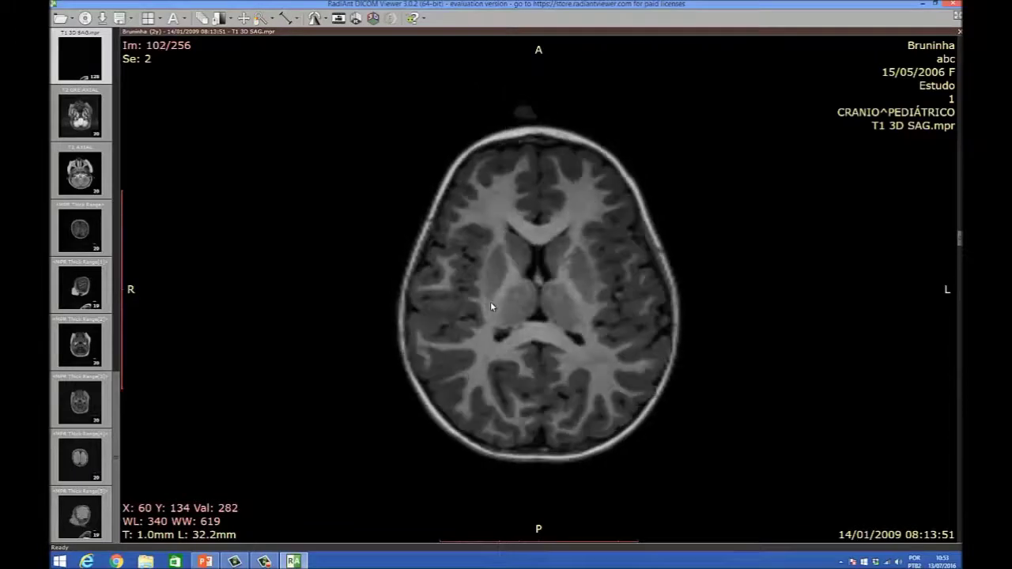
pyautogui.scroll(20, 490, 306)
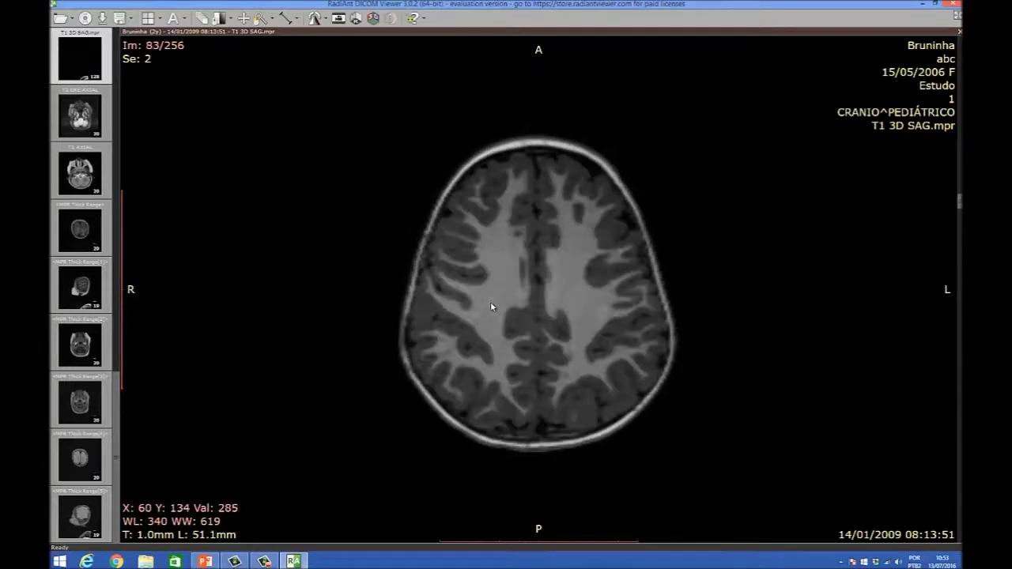
pyautogui.scroll(5, 490, 309)
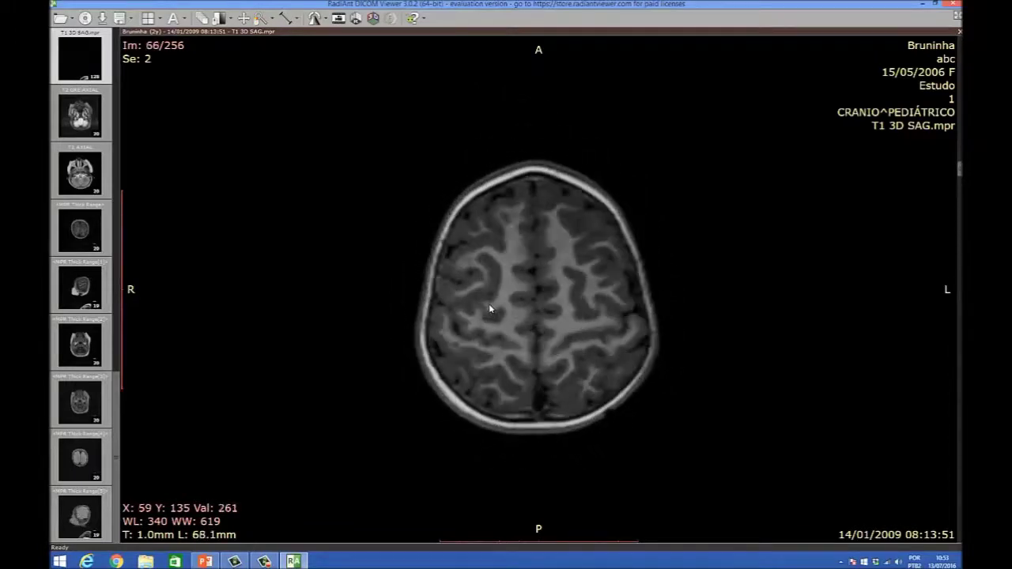
# Browse the axial reconstruction back down to the level of the lateral ventricles, stopping at image 104.
pyautogui.scroll(-8, 490, 309)
pyautogui.scroll(-18, 489, 308)
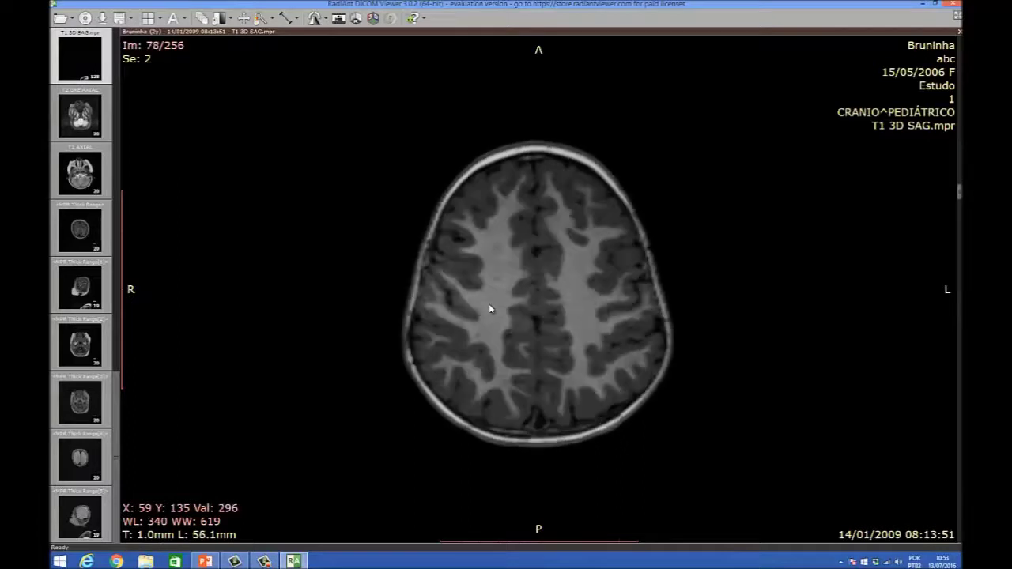
pyautogui.scroll(-14, 490, 308)
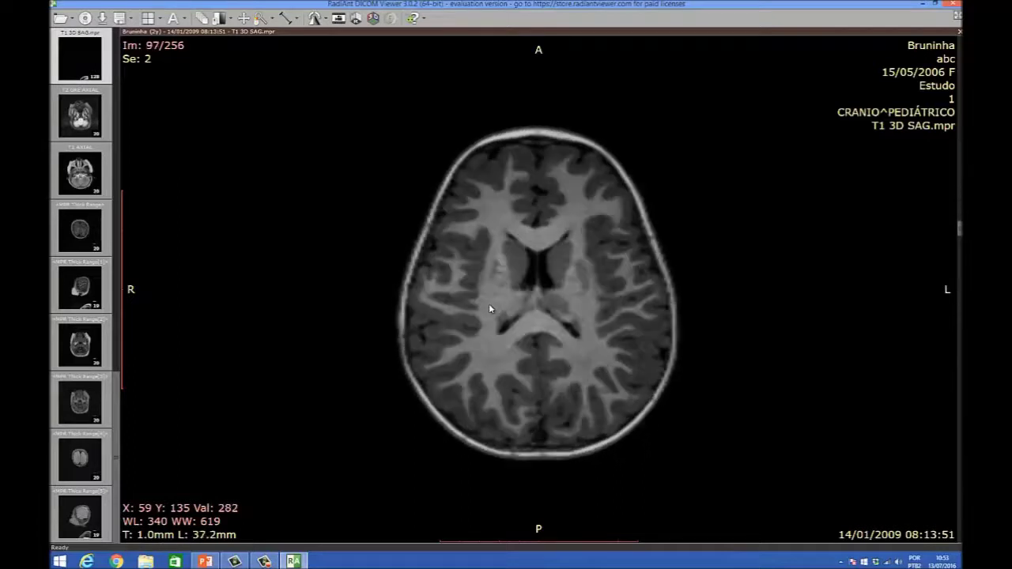
# View the series as a 3D volume rendering, rotate the head to its left profile, and close the rendering.
pyautogui.click(390, 19)
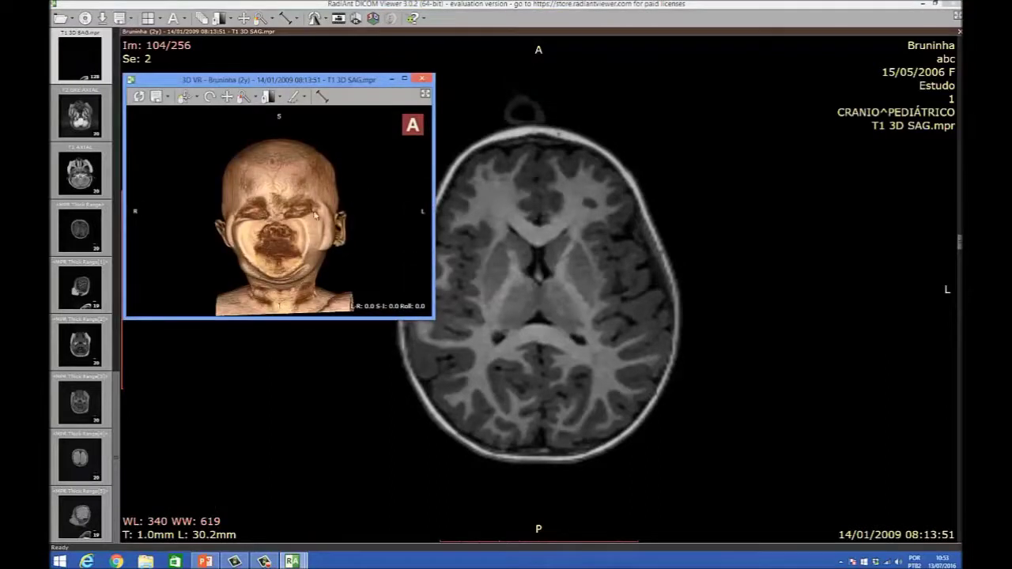
pyautogui.moveTo(314, 215); pyautogui.dragTo(275, 177)
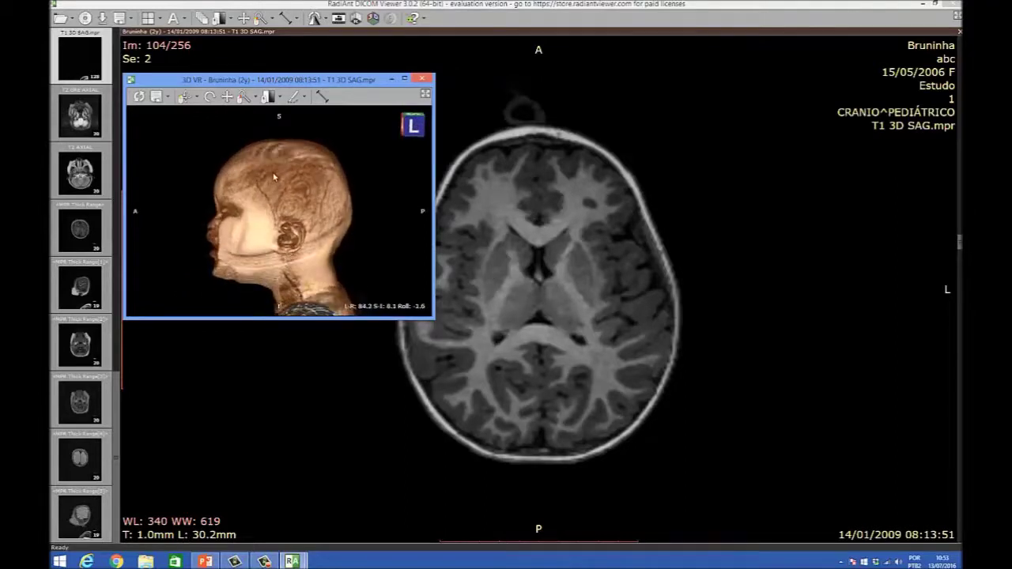
pyautogui.click(421, 79)
# Browse a few axial slices around the lateral ventricles and stop at image 102.
pyautogui.scroll(-3, 525, 261)
pyautogui.scroll(3, 526, 261)
pyautogui.scroll(2, 525, 257)
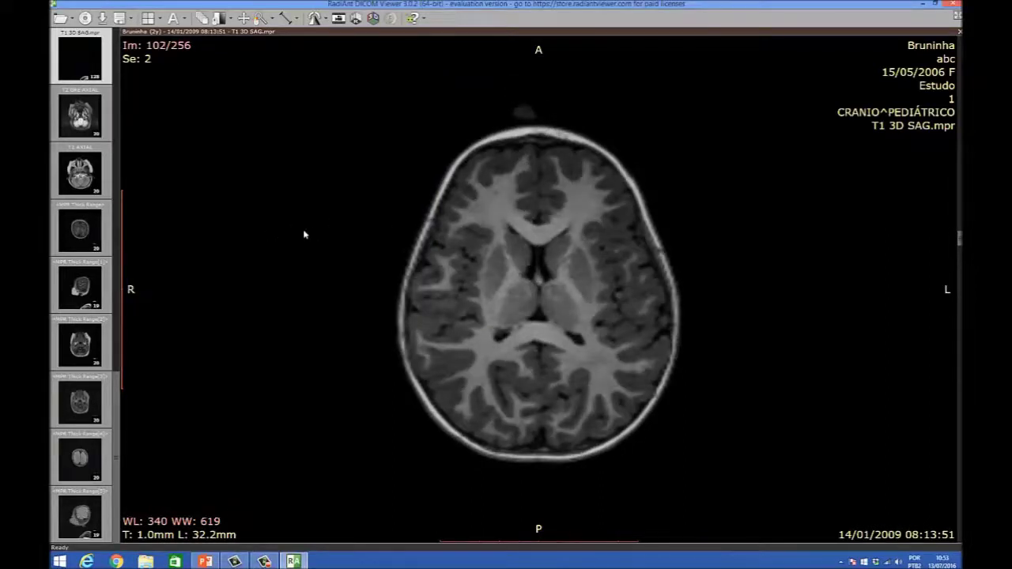